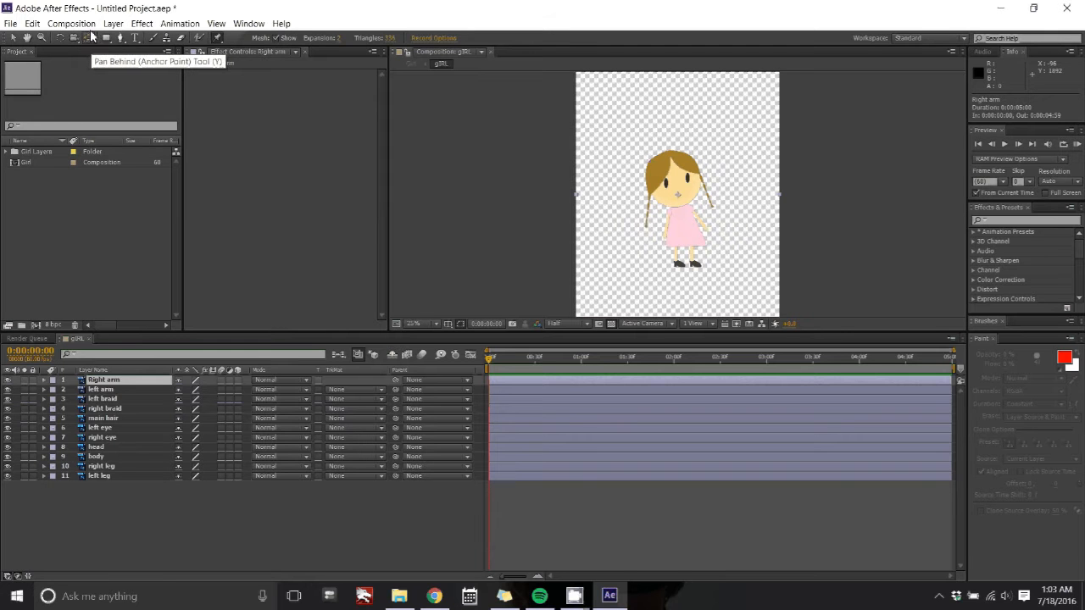
Step: Switch to the Pan Behind (Anchor Point) tool and move the right arm's anchor point up to its shoulder
left_click(87, 37)
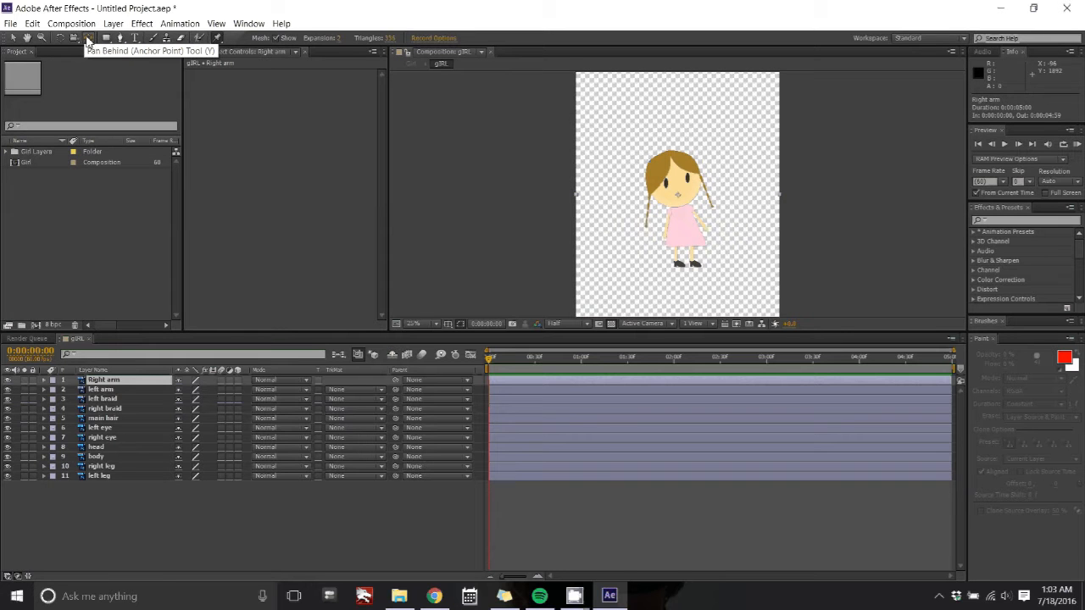
scroll(703, 183, "up", 4)
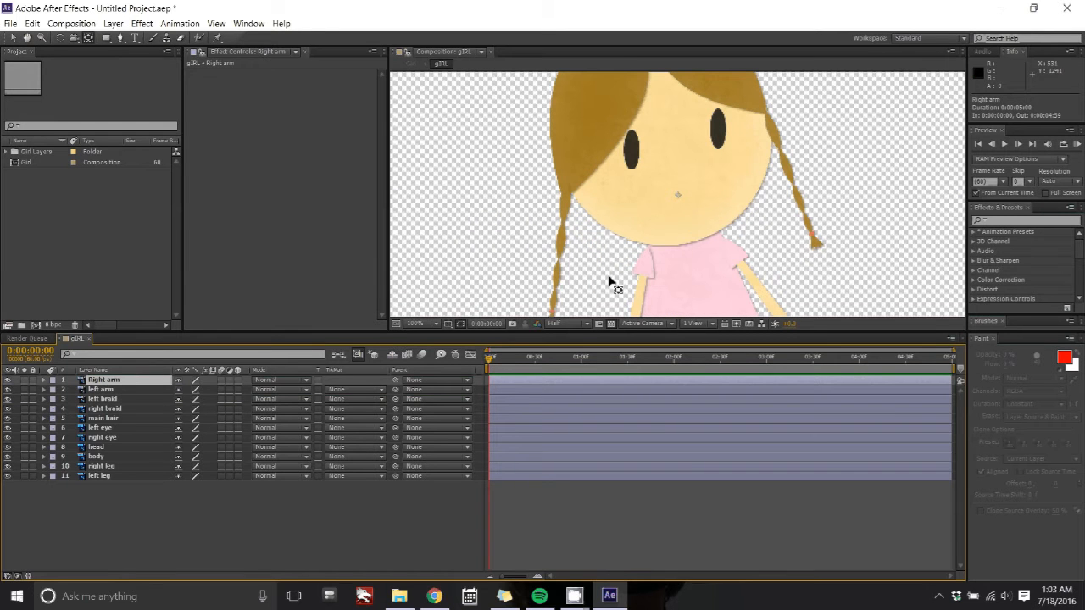
scroll(867, 207, "down", 2)
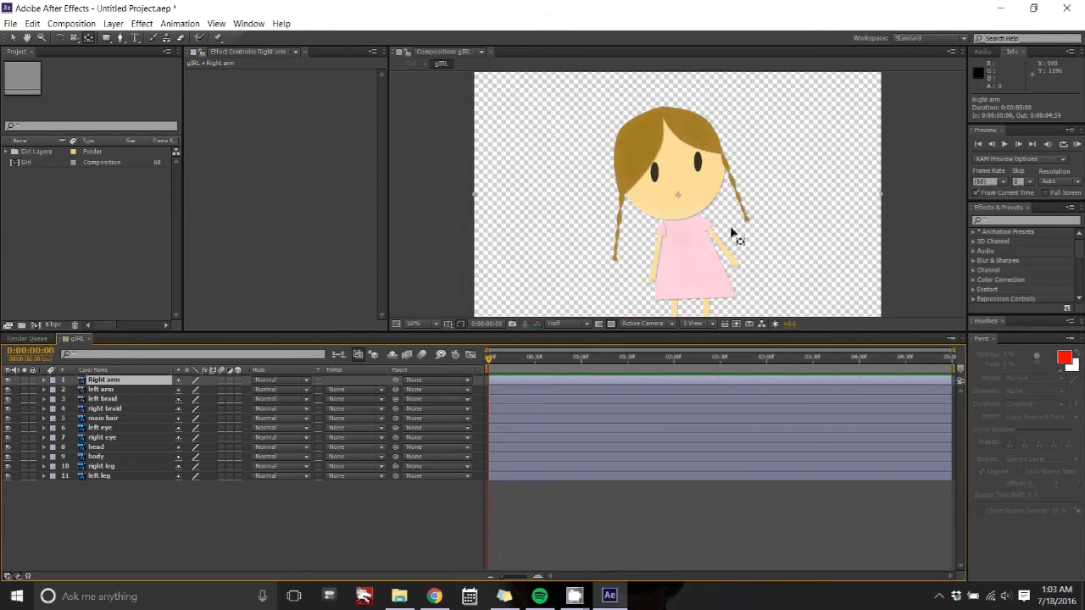
left_click_drag(676, 199, 704, 225)
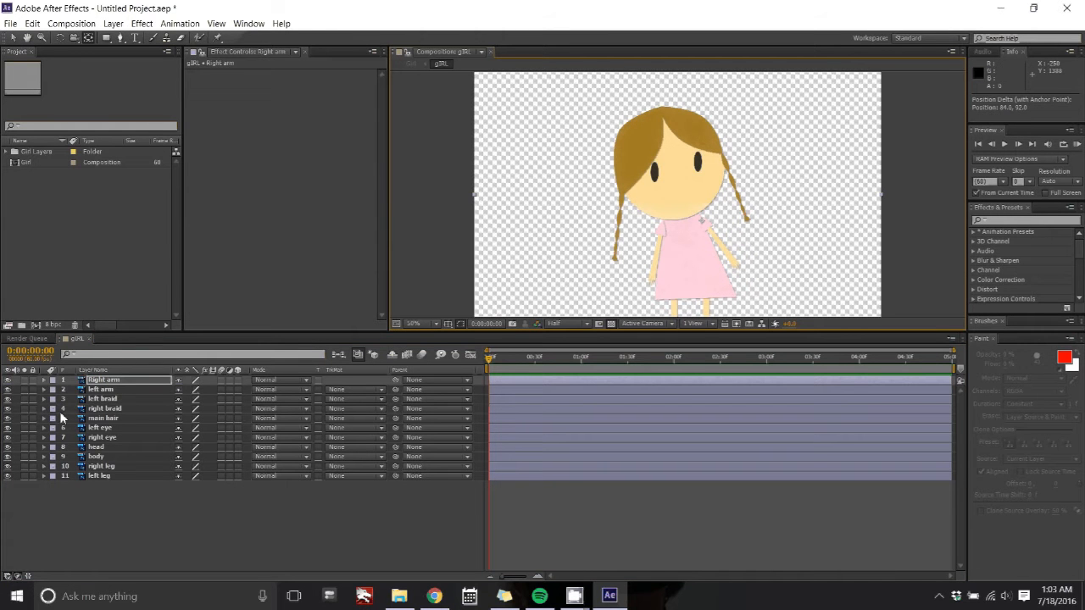
Step: Move the left arm's anchor point to its shoulder
left_click(99, 390)
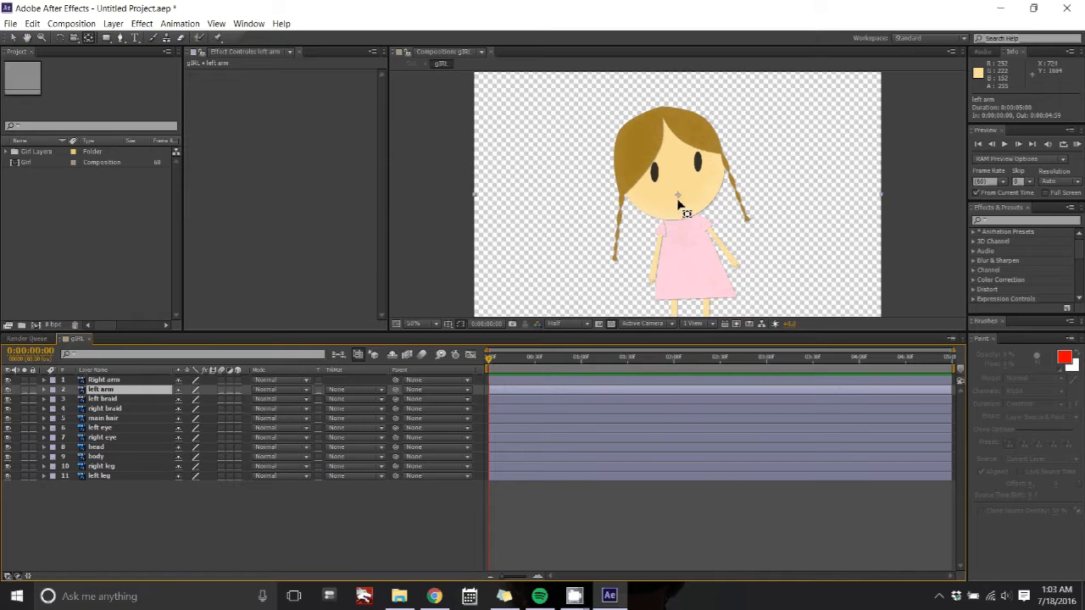
left_click_drag(679, 202, 661, 236)
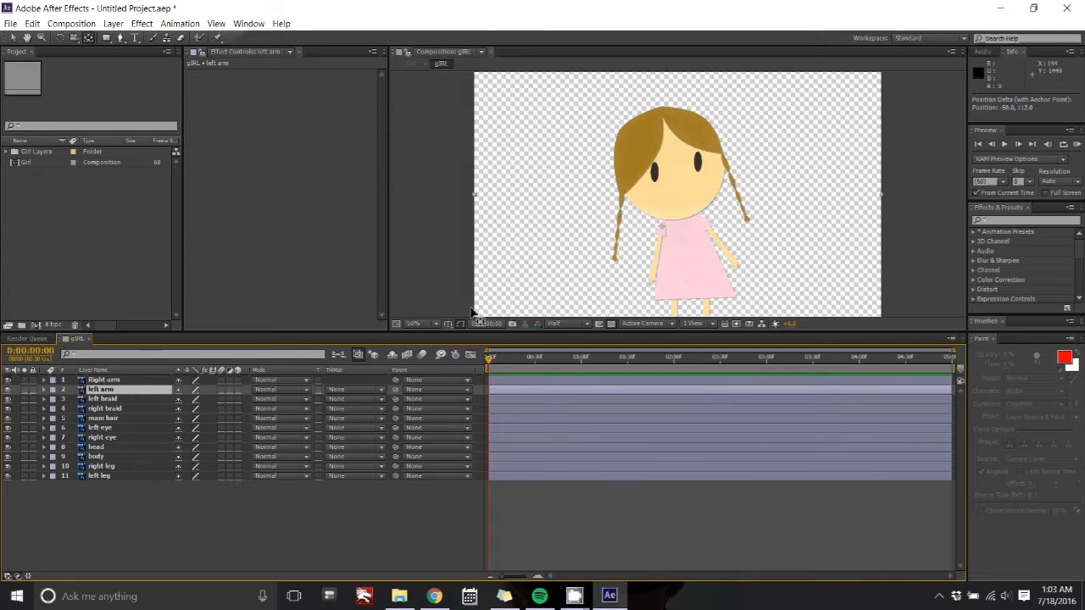
Step: Select the left braid and move its anchor point to where the braid meets the head
left_click(609, 248)
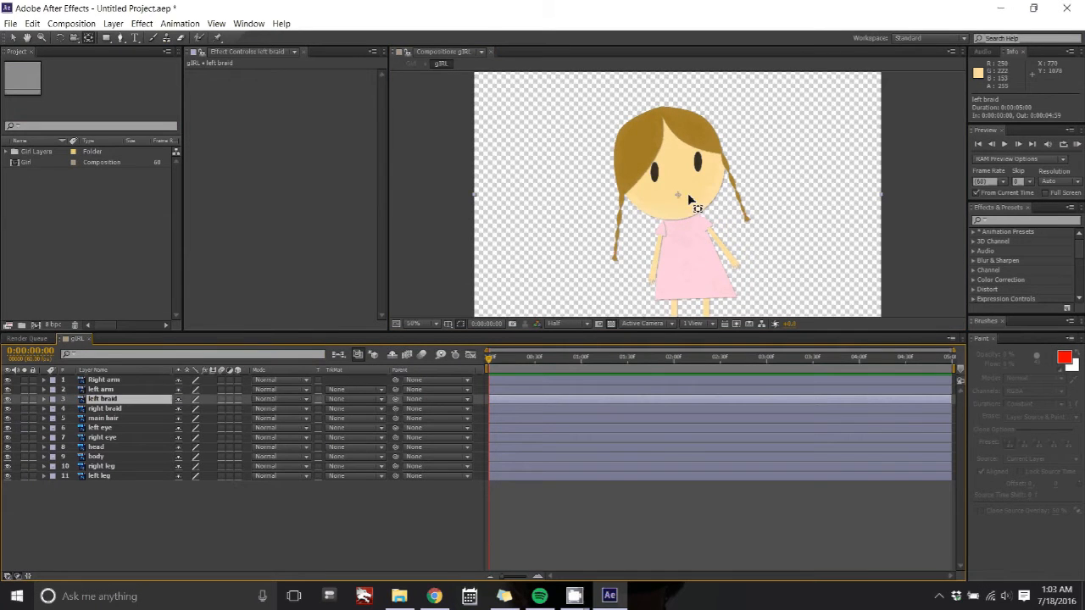
left_click_drag(680, 196, 623, 192)
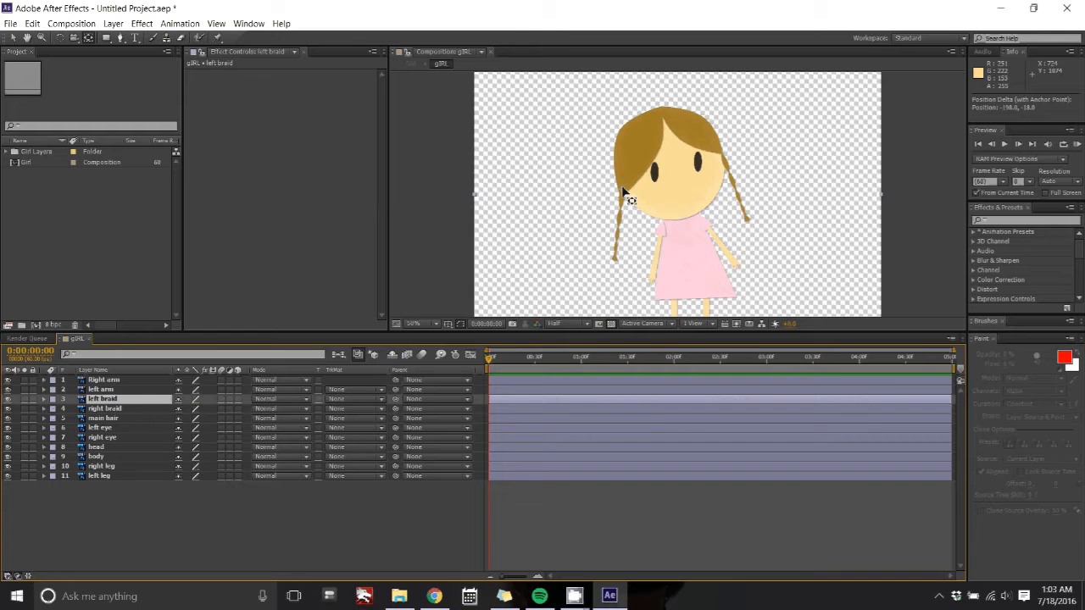
Step: Move the right braid's anchor point to where the braid meets the head
left_click(137, 412)
left_click_drag(687, 188, 725, 160)
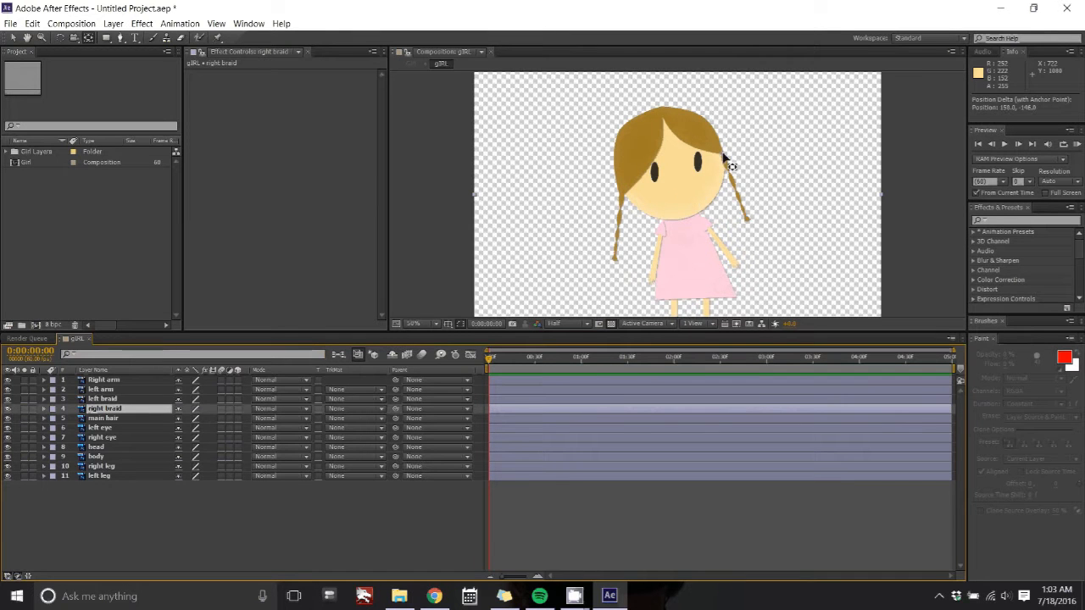
Step: Move the left eye's anchor point onto the left eye
left_click(97, 419)
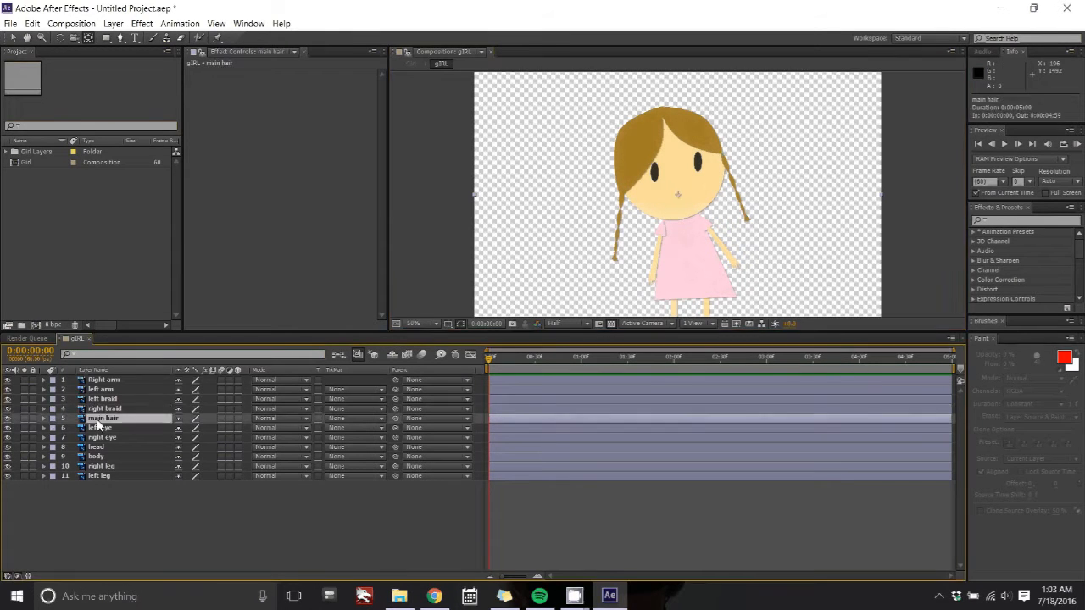
left_click(101, 428)
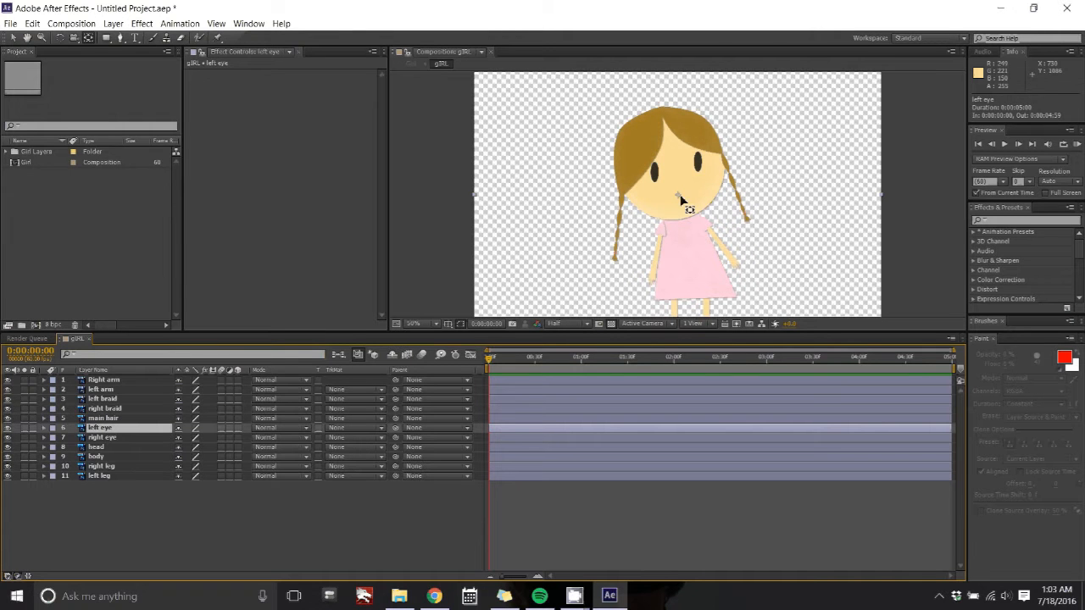
left_click_drag(680, 197, 655, 174)
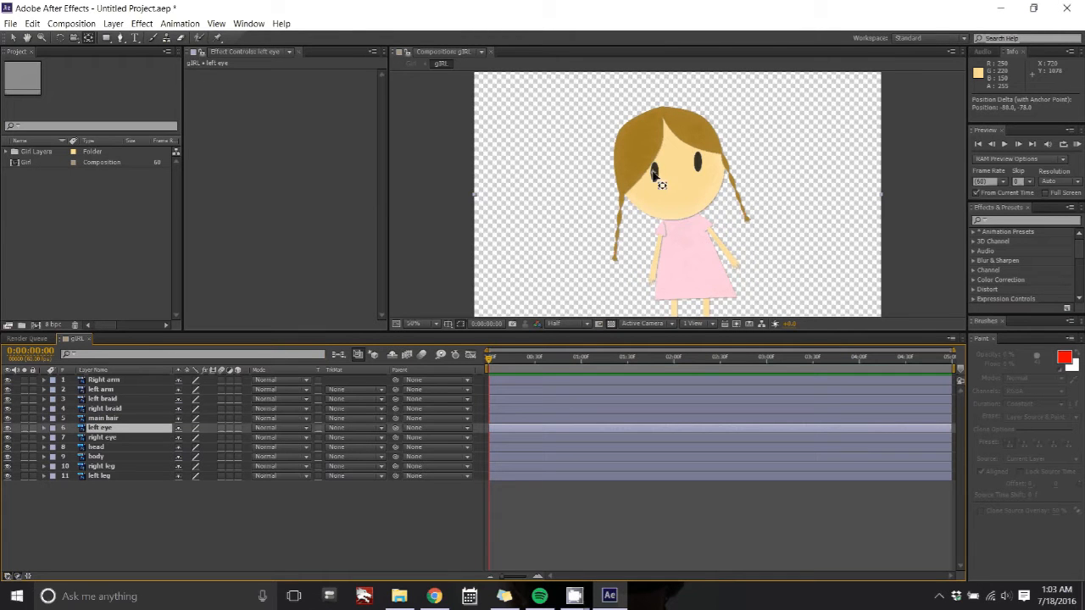
Step: Move the head's anchor point down to the base of the neck
left_click(100, 438)
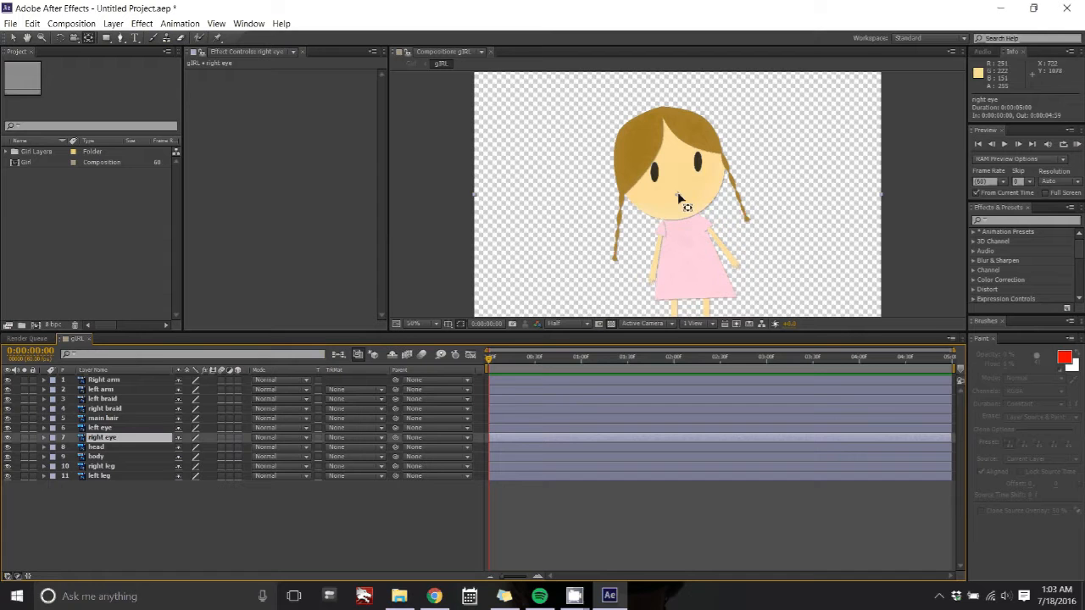
left_click_drag(686, 197, 689, 229)
left_click(106, 444)
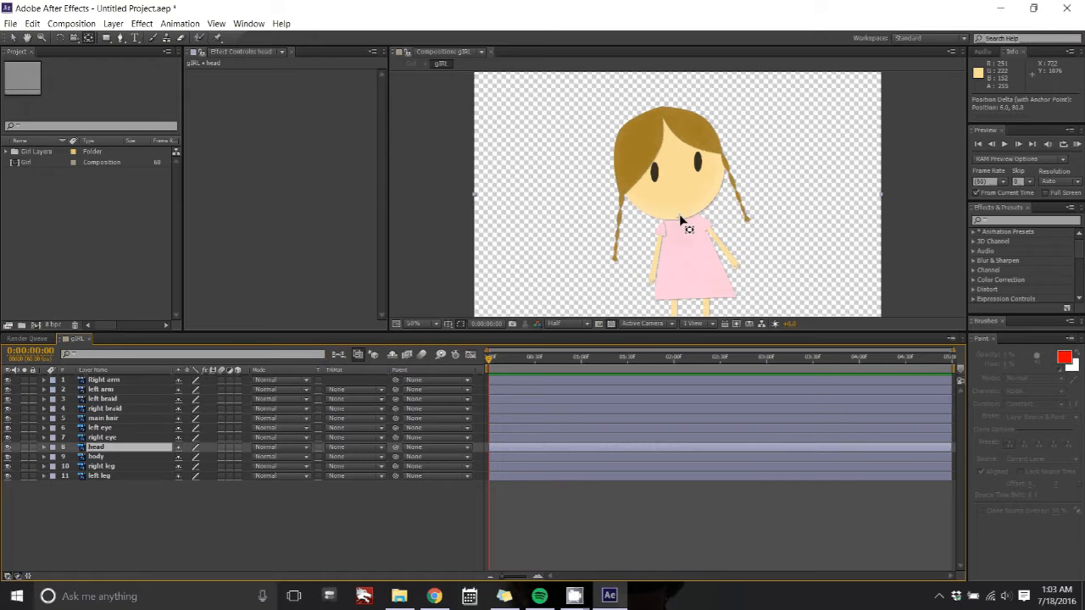
Step: Move the body's anchor point down to the bottom of the dress
left_click(149, 458)
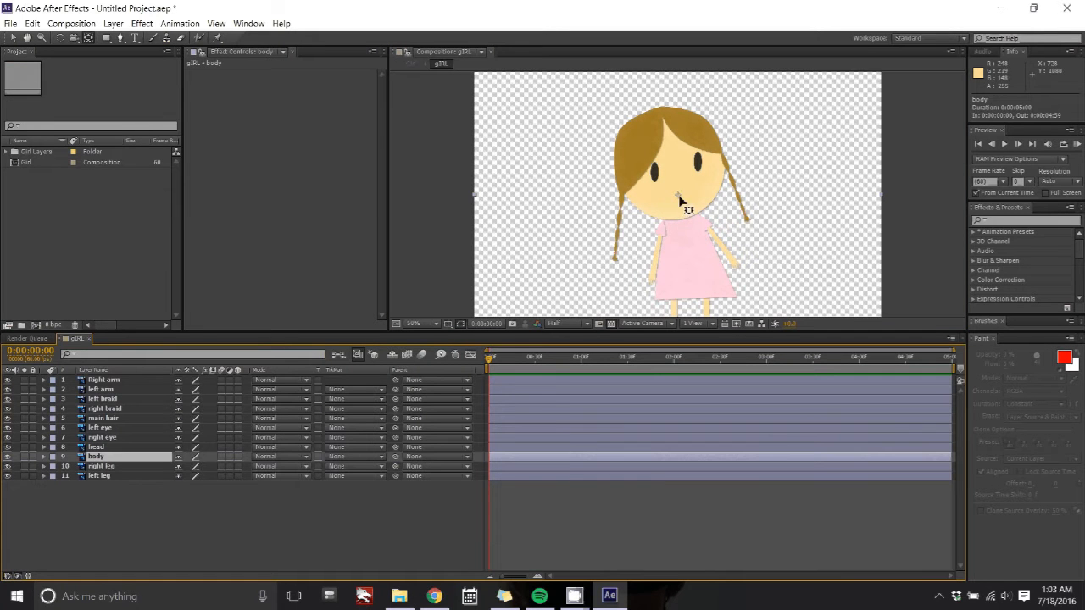
left_click_drag(682, 204, 691, 302)
Step: Move the right leg's anchor point to the top of the right leg
left_click(133, 468)
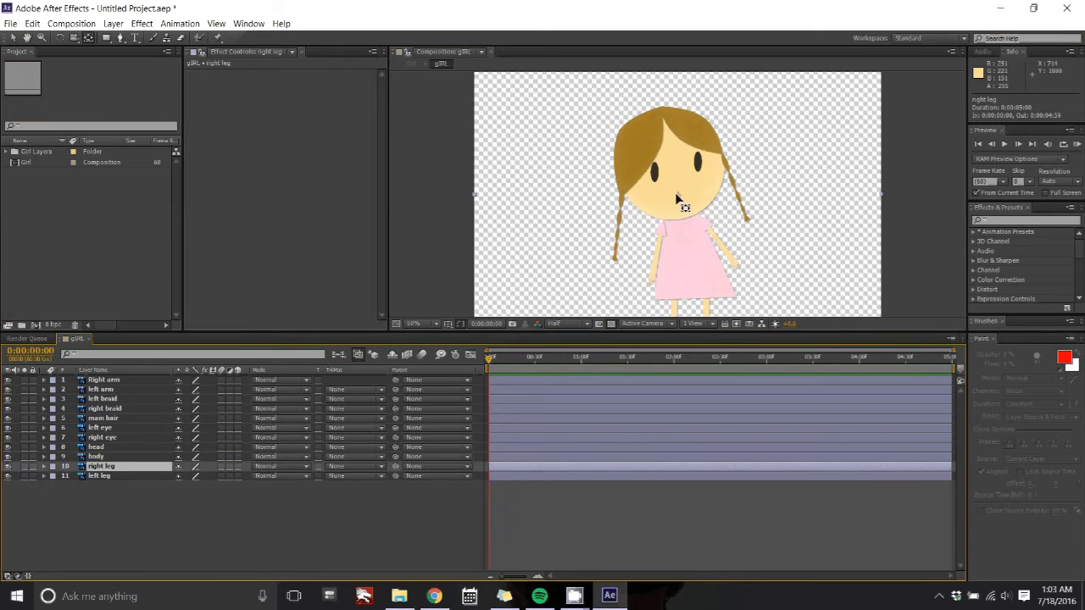
left_click_drag(678, 201, 706, 297)
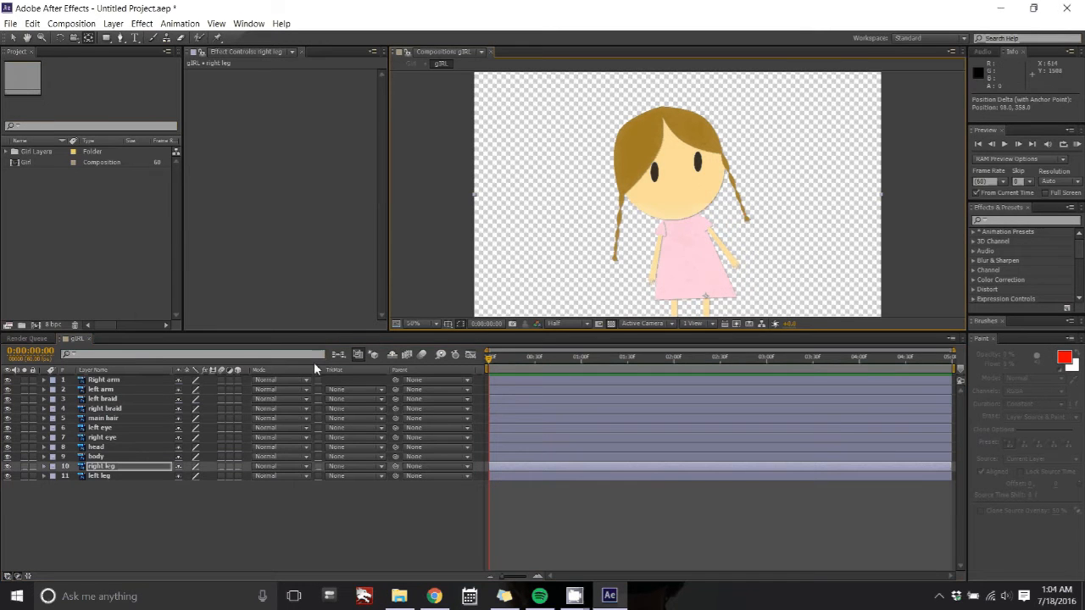
Step: Move the left leg's anchor point to the top of the left leg
left_click(110, 476)
left_click_drag(734, 142, 674, 298)
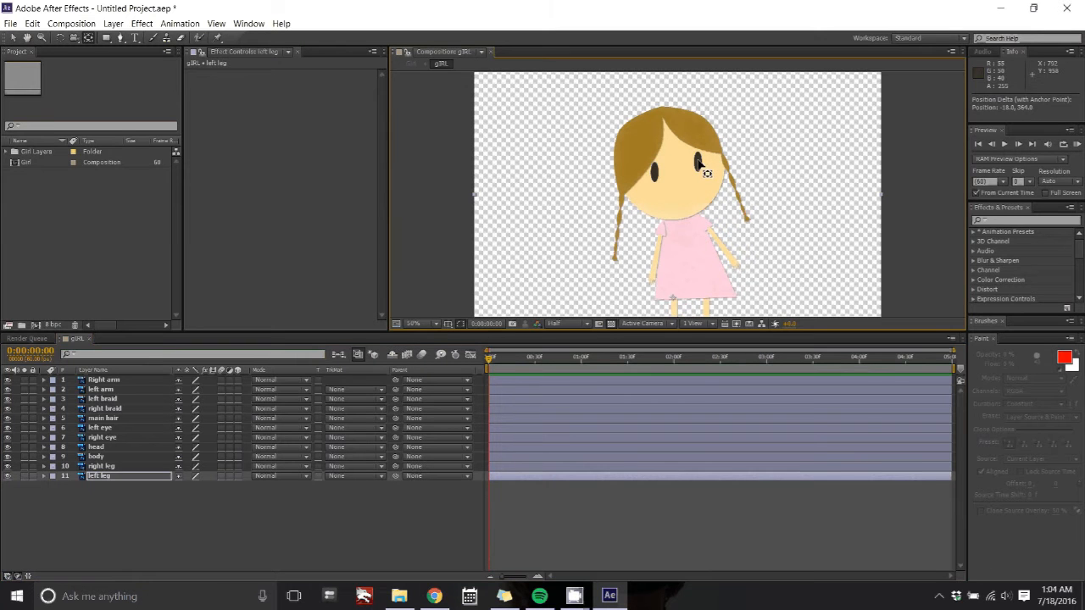
Step: Parent the right arm layer to the body layer
left_click(332, 549)
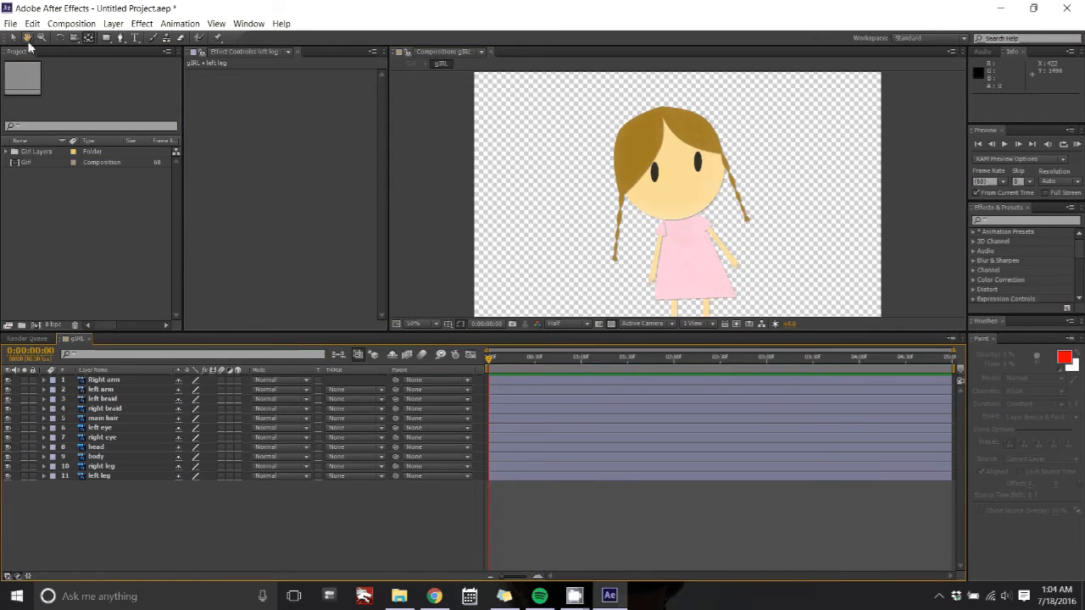
left_click_drag(758, 172, 753, 147)
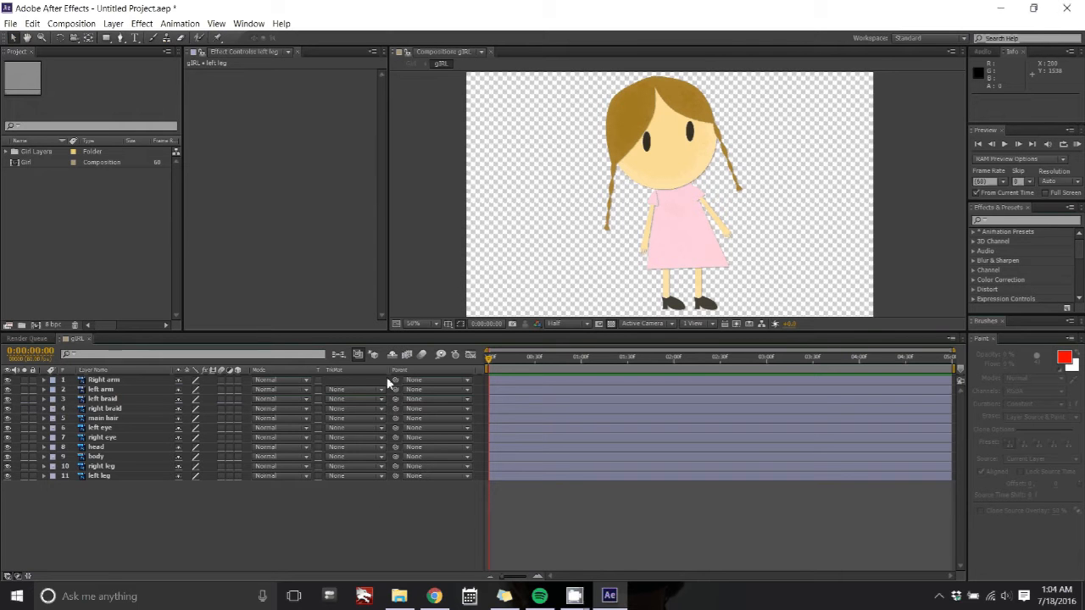
left_click_drag(395, 379, 133, 463)
Step: Try rotating the right arm slightly, then undo the rotation
left_click(120, 381)
key("r")
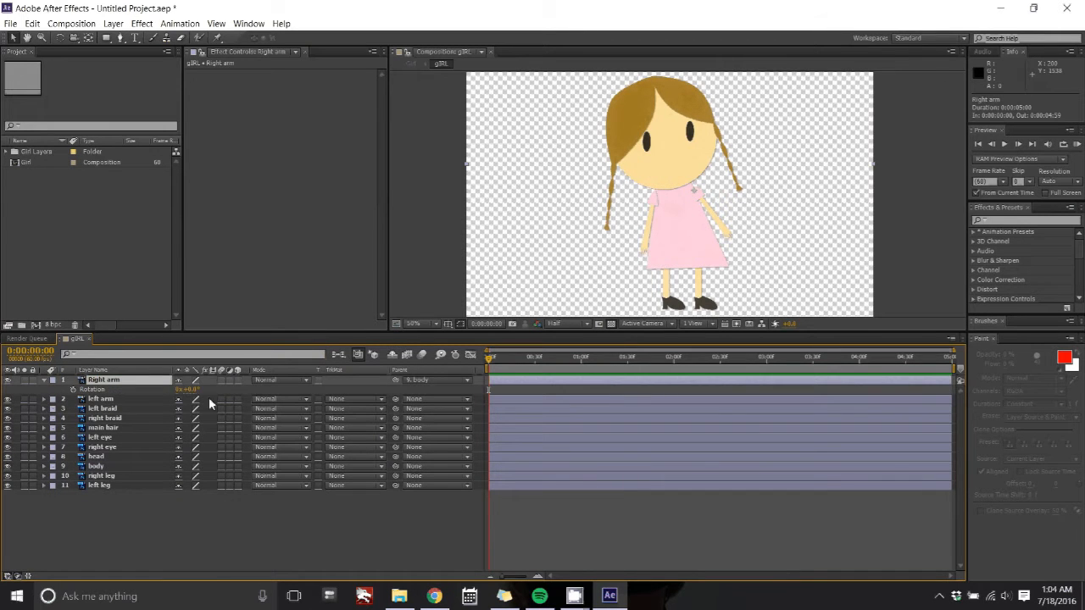
left_click_drag(188, 389, 187, 380)
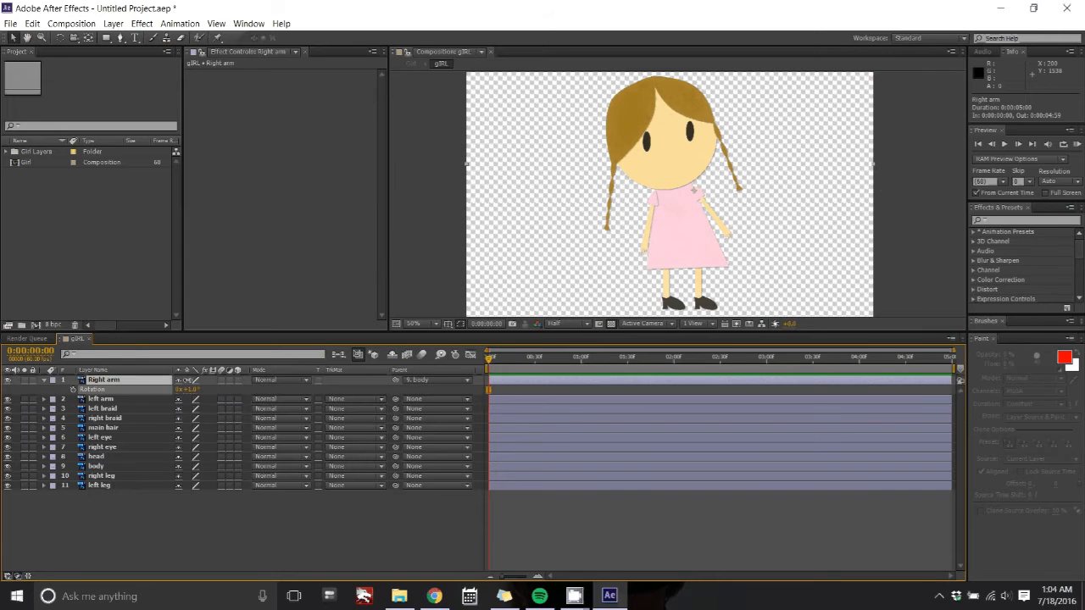
key("ctrl+z")
Step: Reveal the body's rotation property, then collapse the body and right arm layers
left_click(135, 466)
key("r")
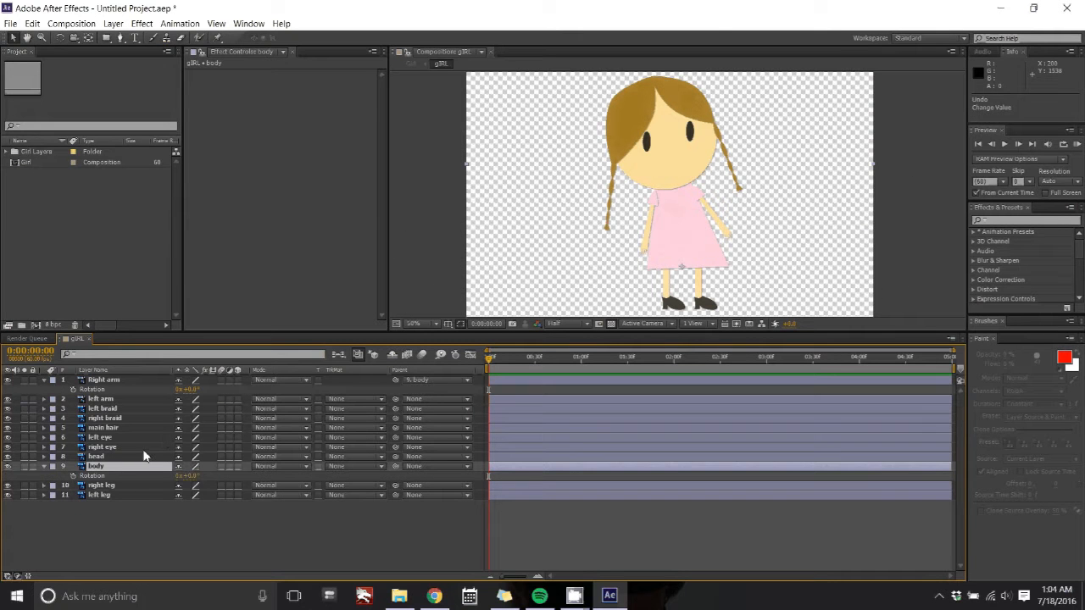
left_click(44, 467)
left_click(44, 380)
Step: Parent the left arm, head, right leg and left leg layers to the body layer together
left_click(106, 380)
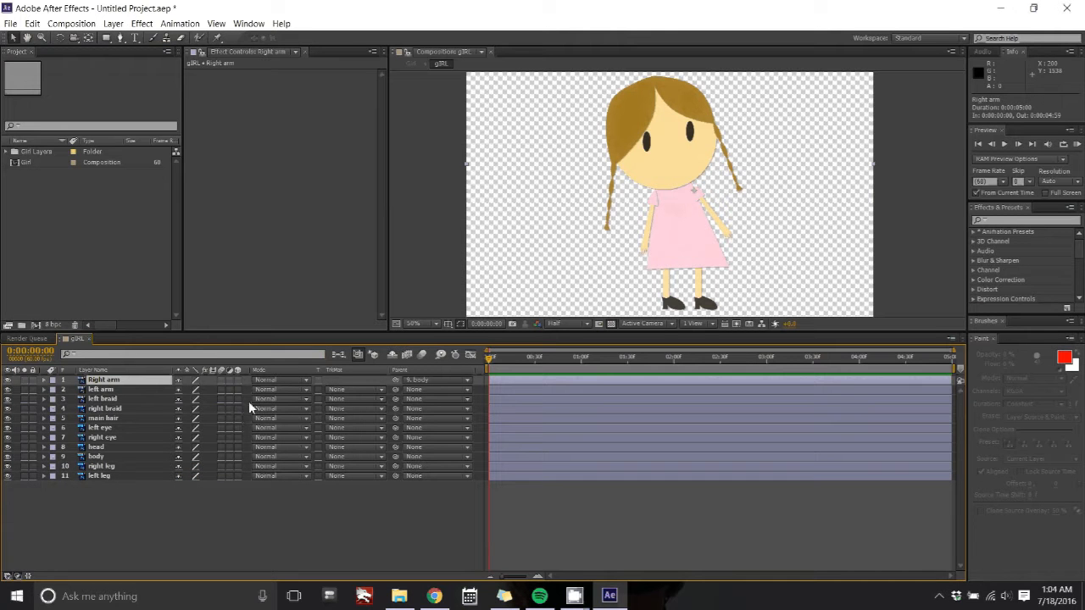
left_click(125, 389)
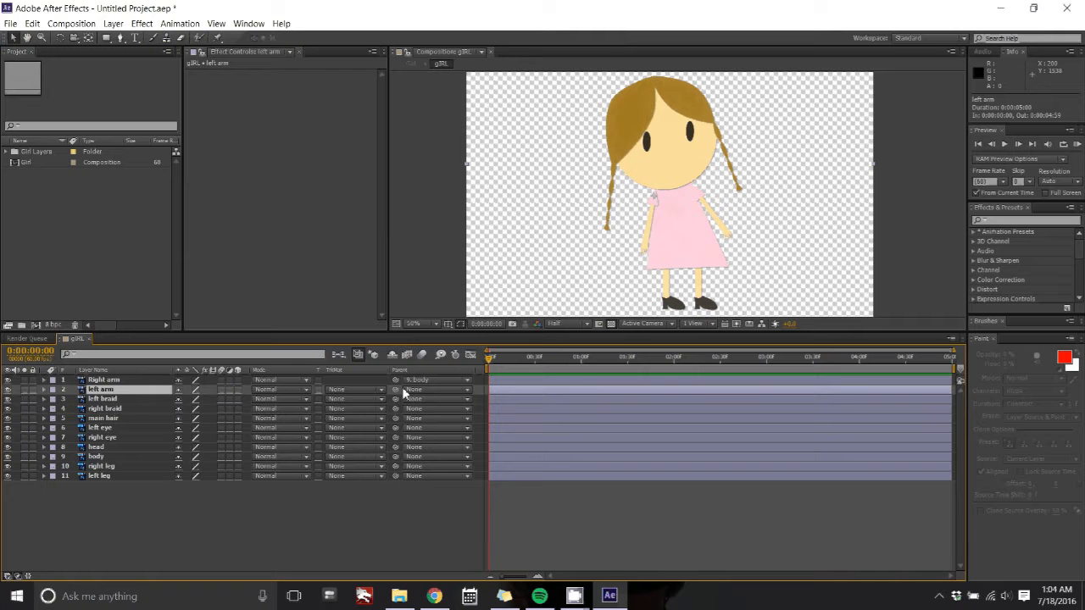
left_click(118, 448, "ctrl")
left_click(119, 466, "ctrl")
left_click(119, 476, "ctrl")
left_click(124, 380, "ctrl")
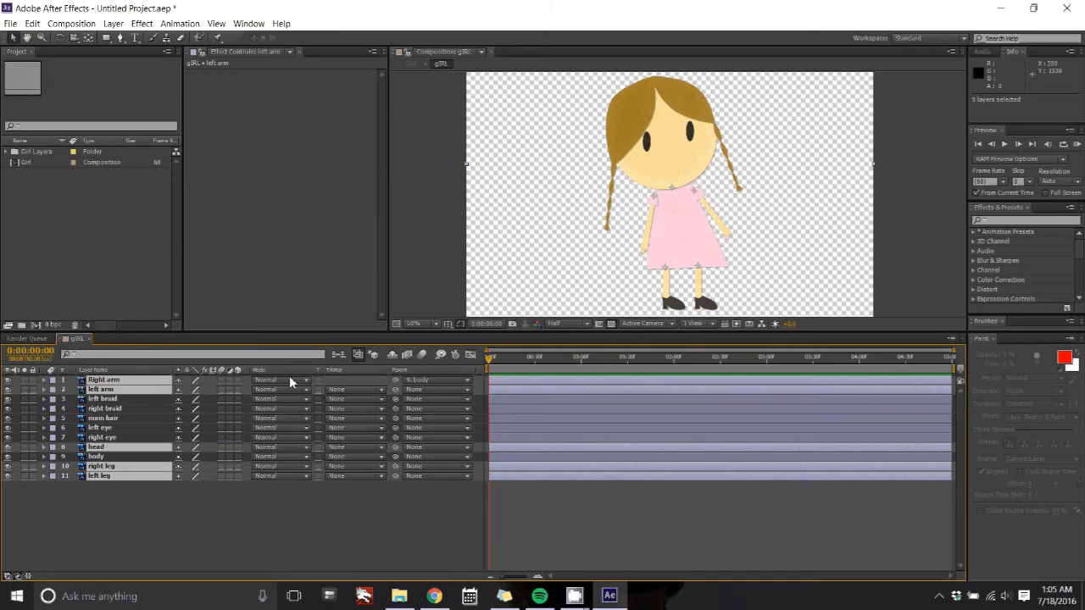
left_click_drag(395, 380, 140, 458)
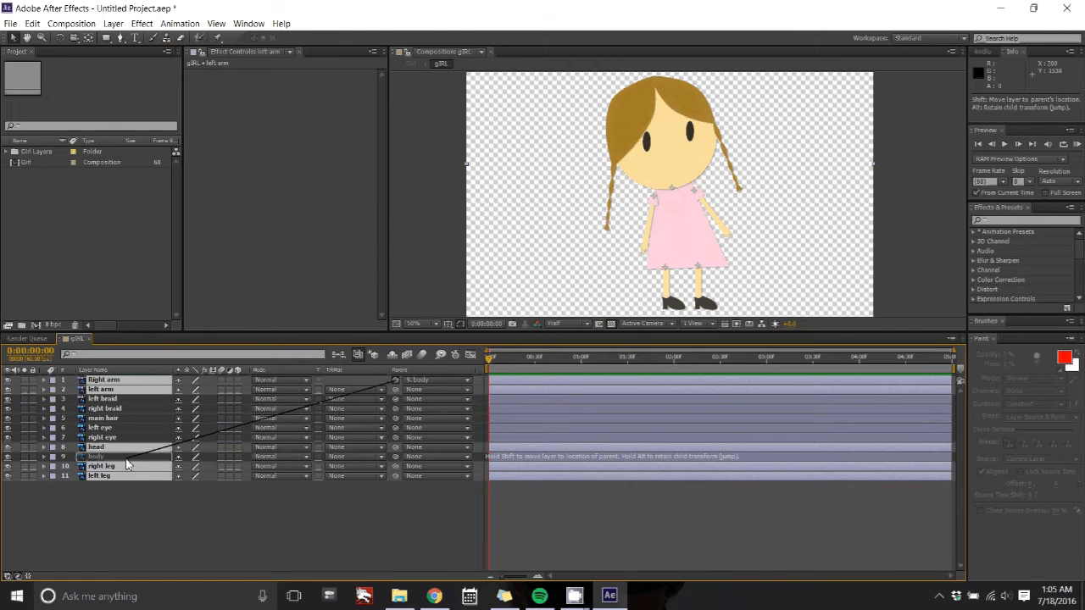
left_click(115, 437)
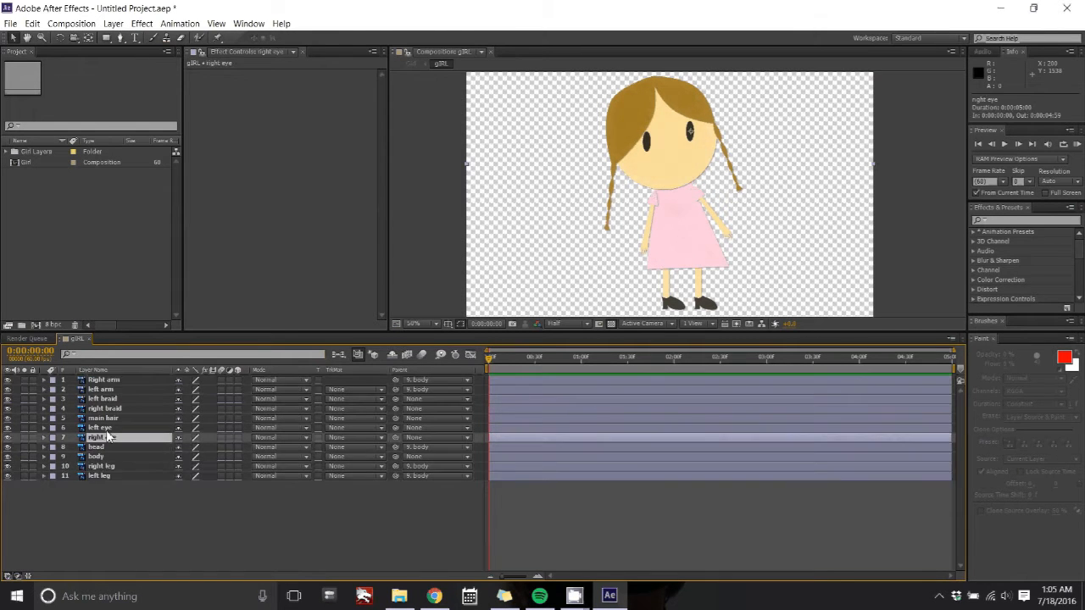
left_click(114, 408, "shift")
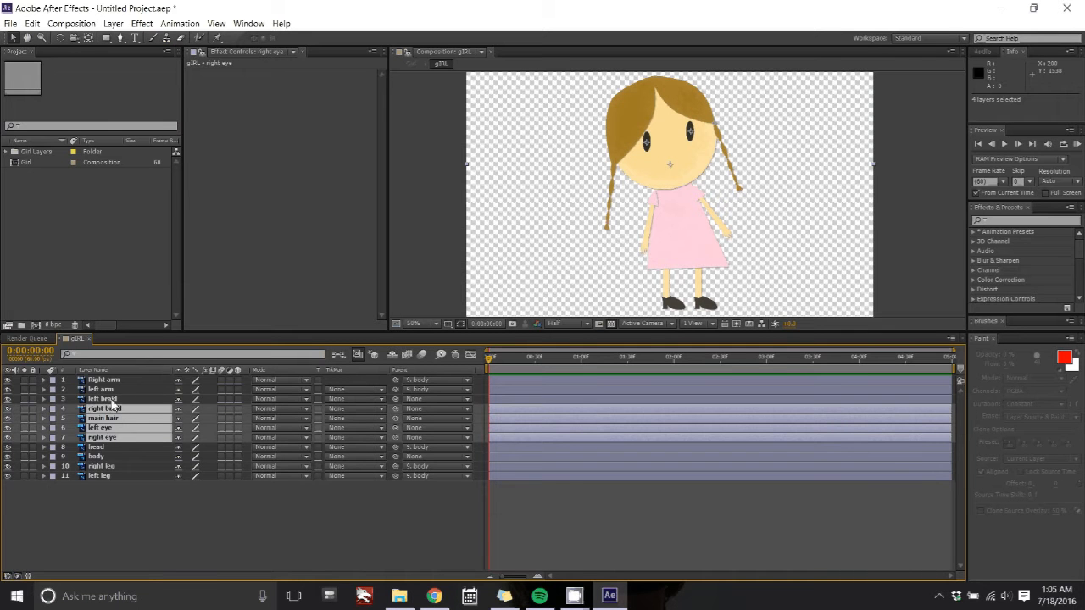
left_click(110, 399, "ctrl")
left_click(143, 446)
Step: Parent the left braid and right braid layers to the main hair layer
left_click(116, 400)
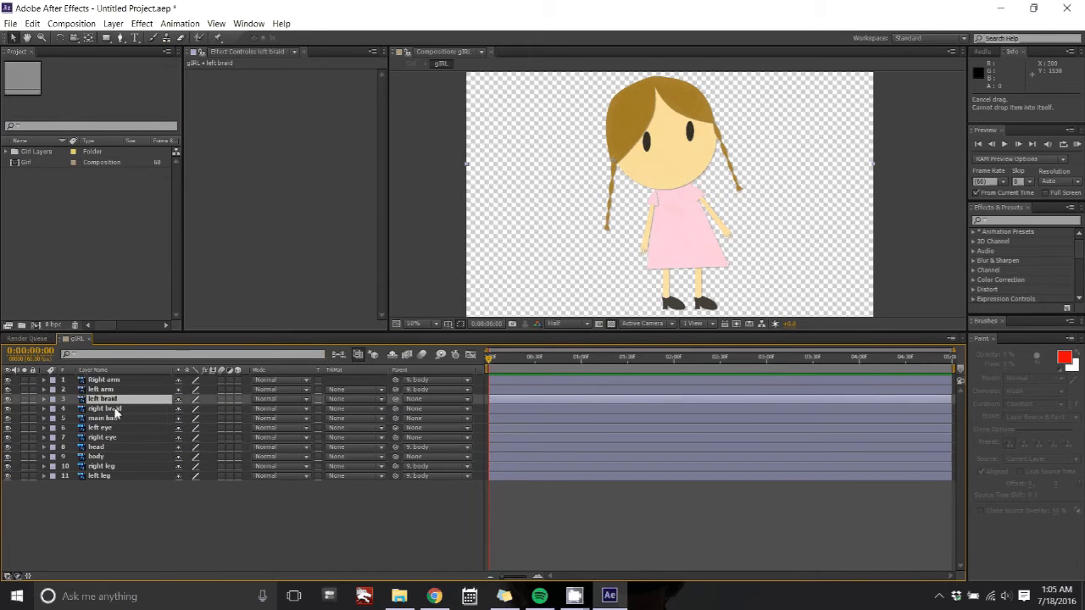
left_click(114, 410, "shift")
left_click_drag(331, 408, 106, 418)
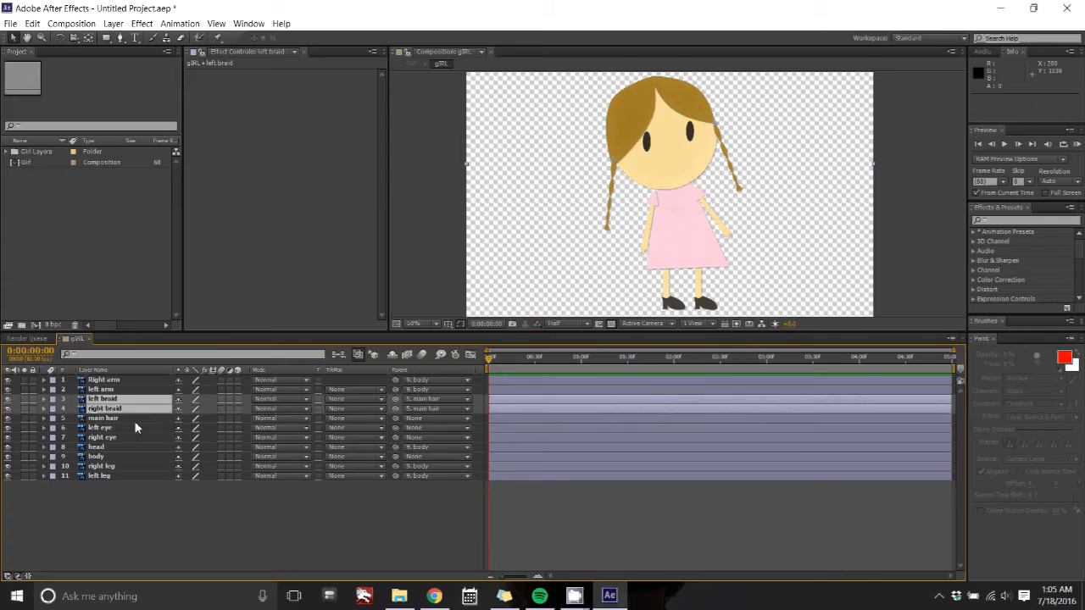
Step: Parent the main hair, left eye and right eye layers to the head layer
left_click(134, 419)
left_click(127, 428, "shift")
left_click(126, 437, "shift")
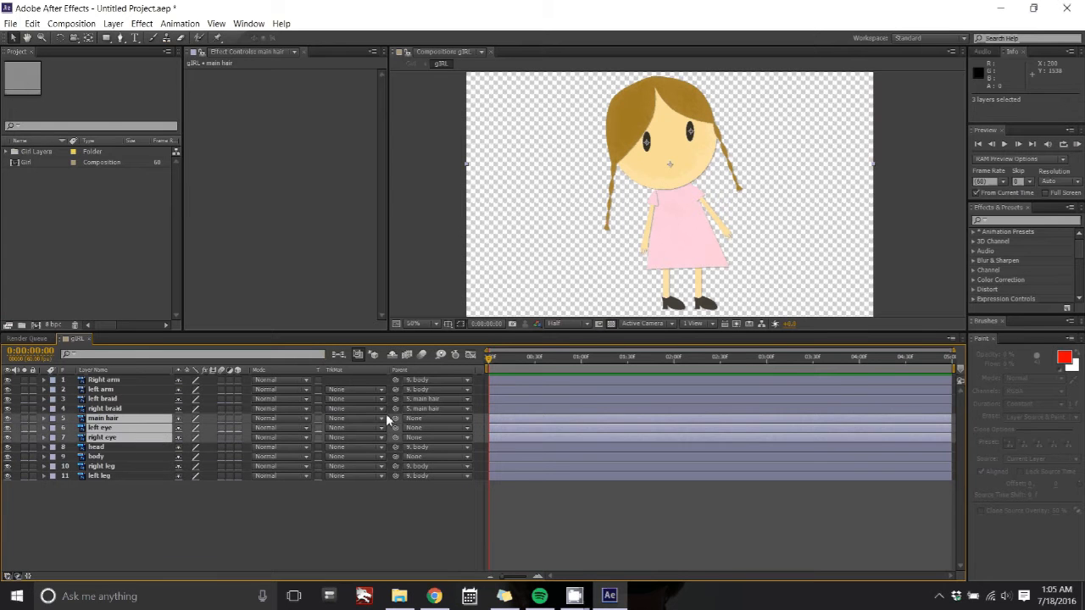
left_click_drag(395, 418, 161, 450)
left_click(281, 512)
Step: Add a new null object layer to the composition
left_click(161, 457)
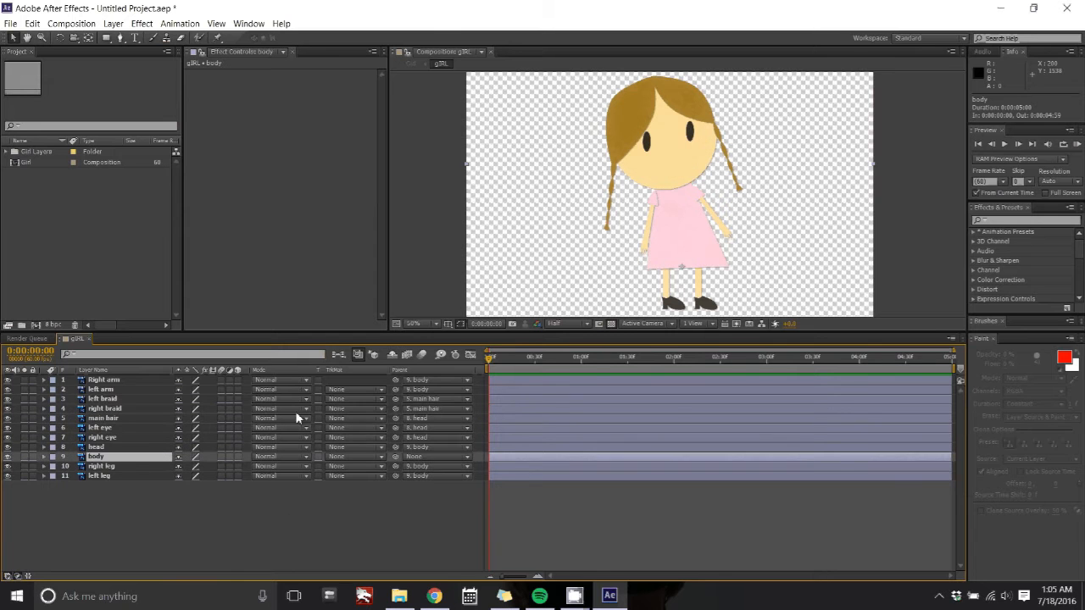
right_click(97, 522)
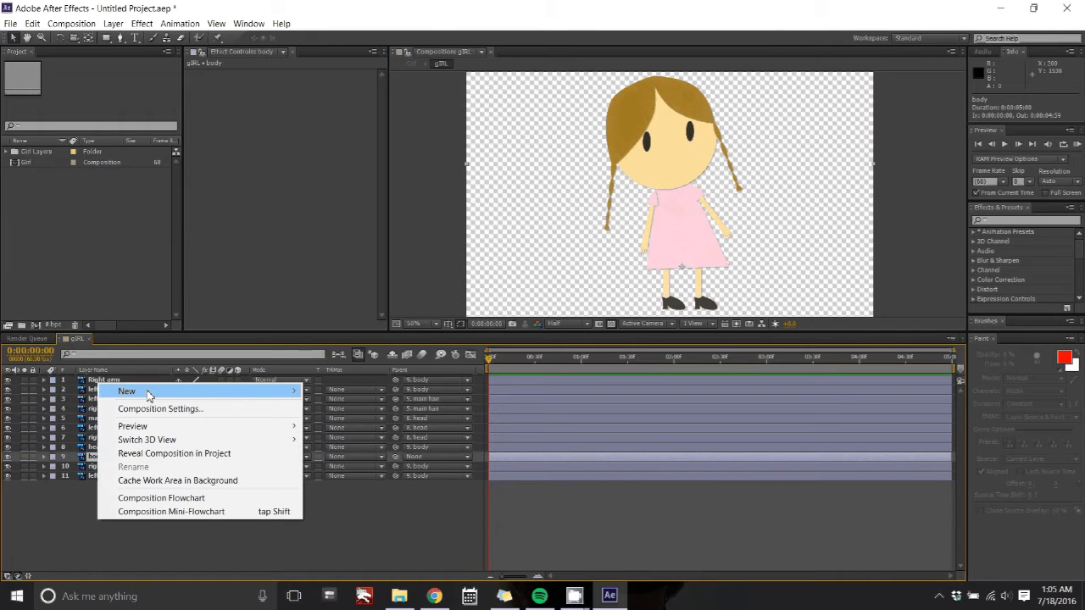
mouse_move(151, 391)
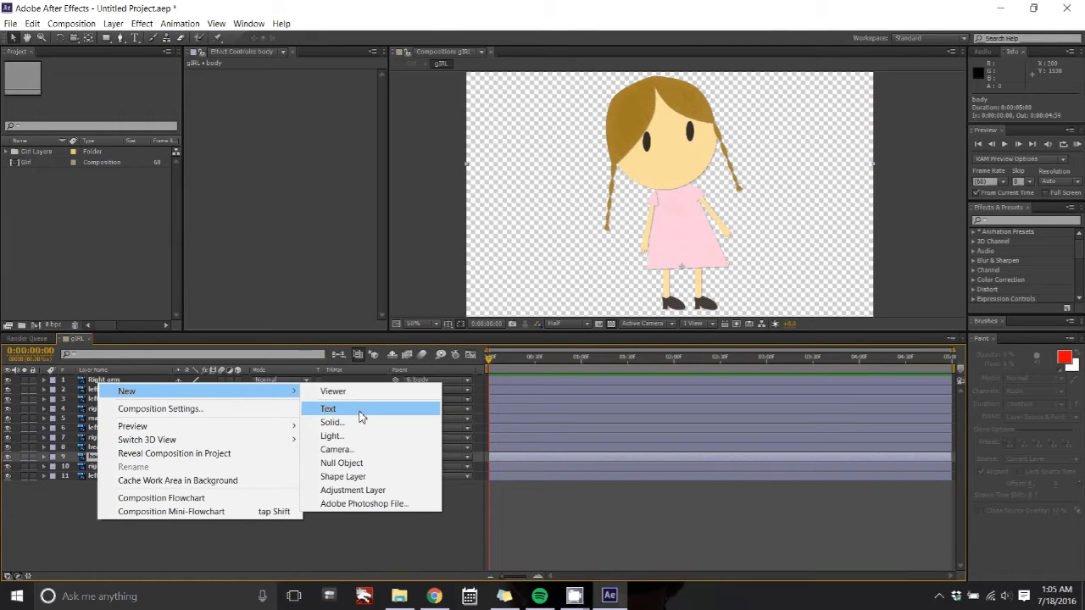
left_click(367, 464)
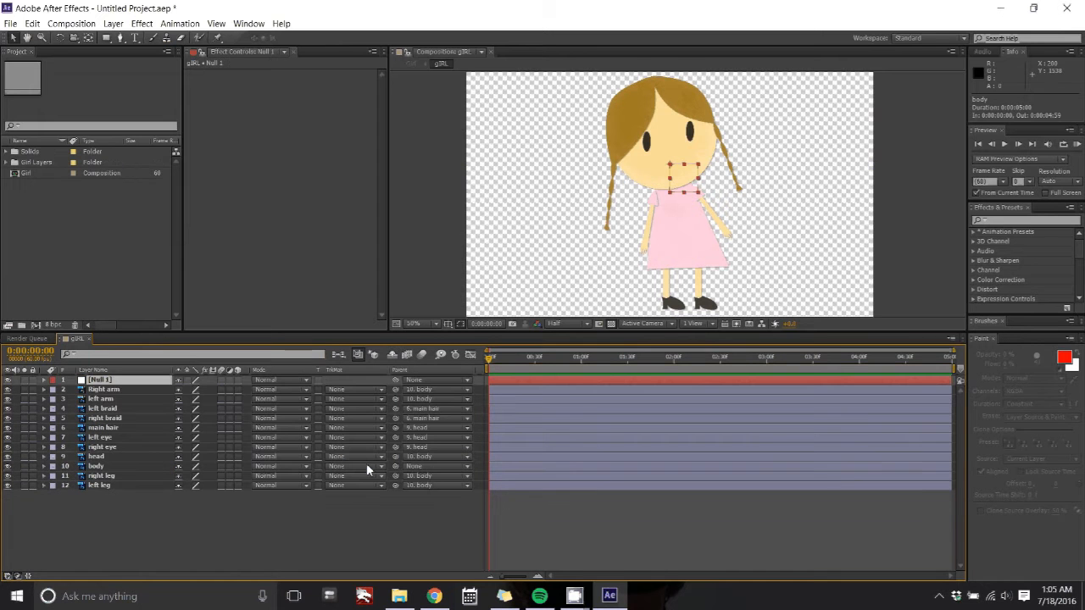
Step: Rename the null object layer to Size
right_click(123, 379)
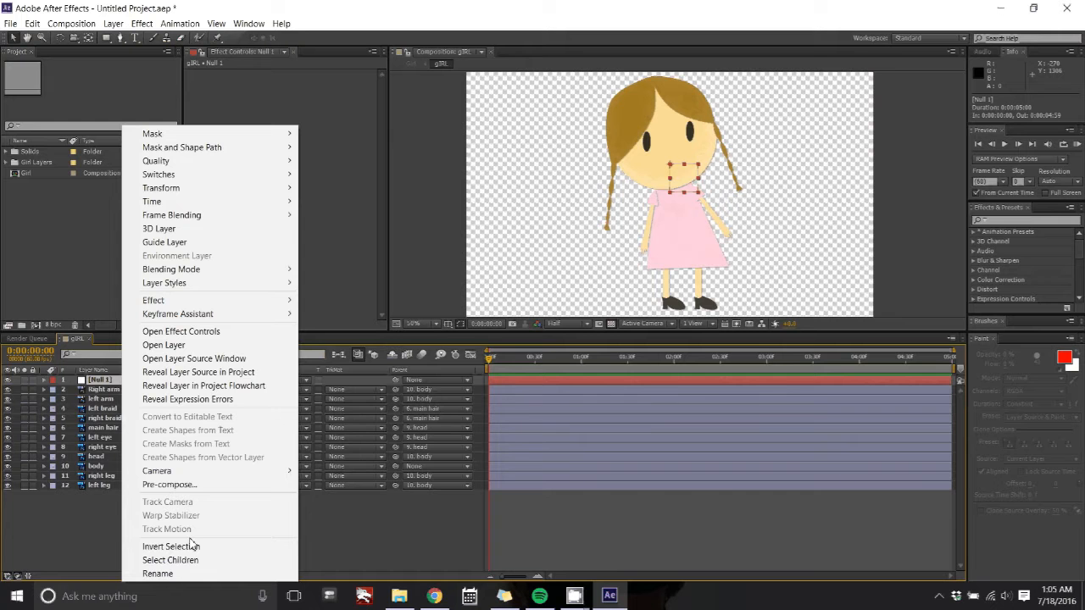
left_click(169, 574)
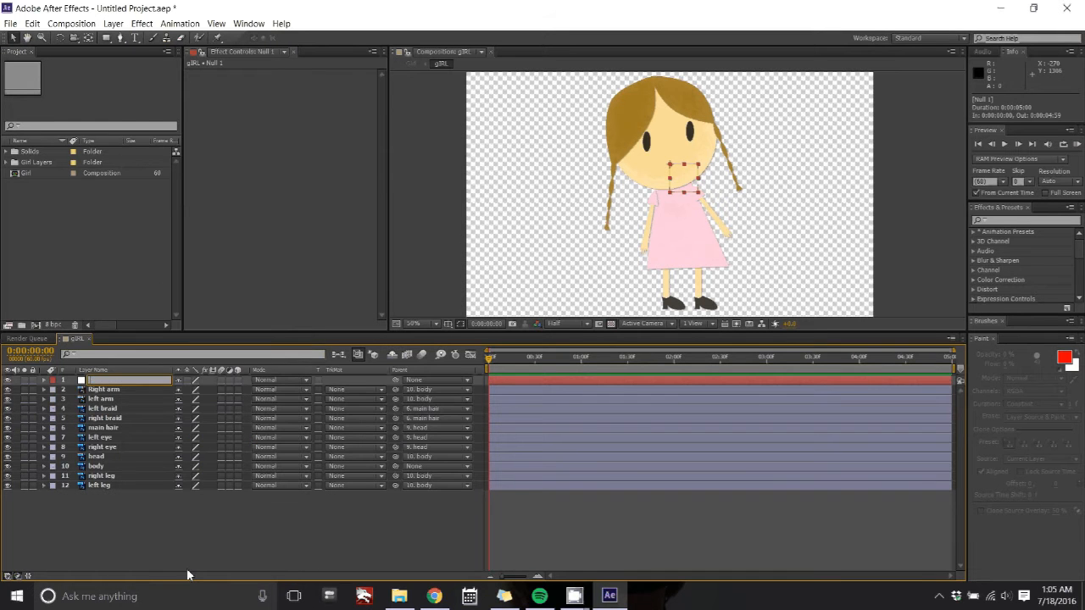
type("Size")
key("Return")
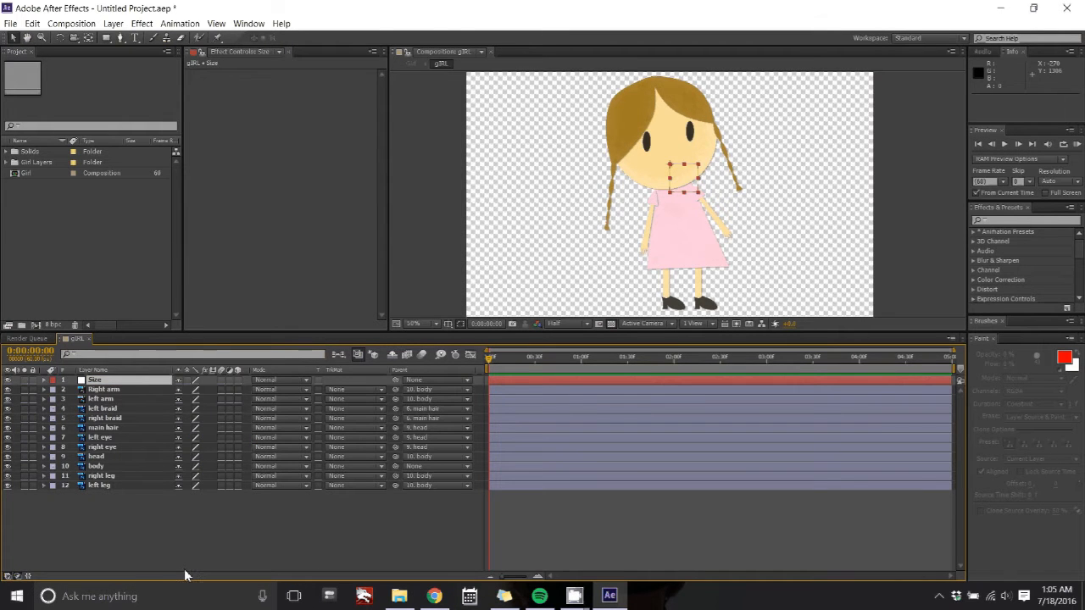
Step: Parent the body layer to the Size null layer and check the parenting under source names
left_click(145, 467)
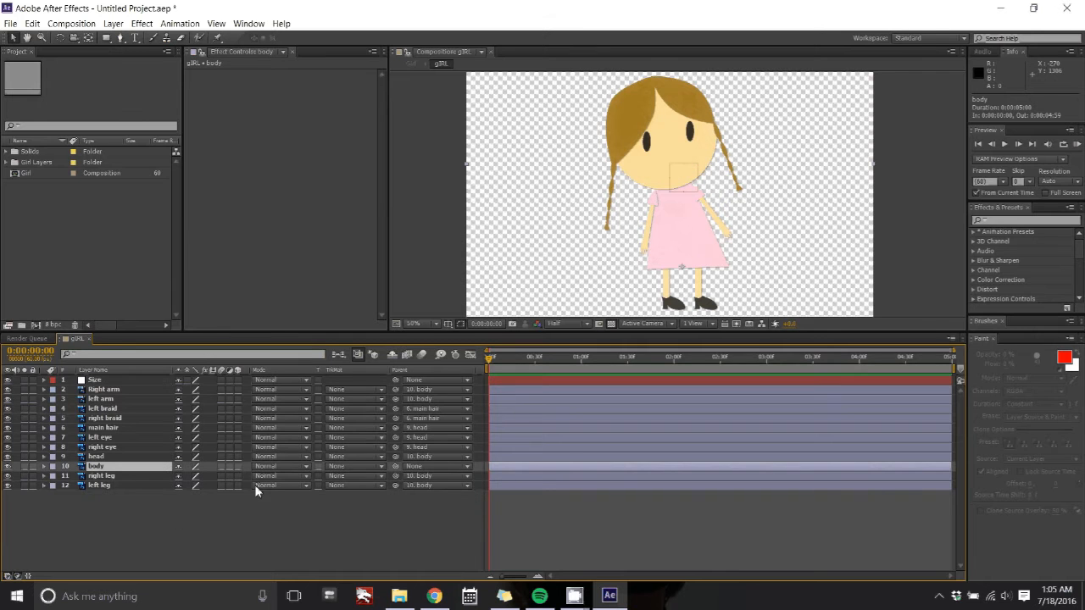
left_click_drag(395, 467, 138, 382)
left_click(110, 371)
left_click(108, 381)
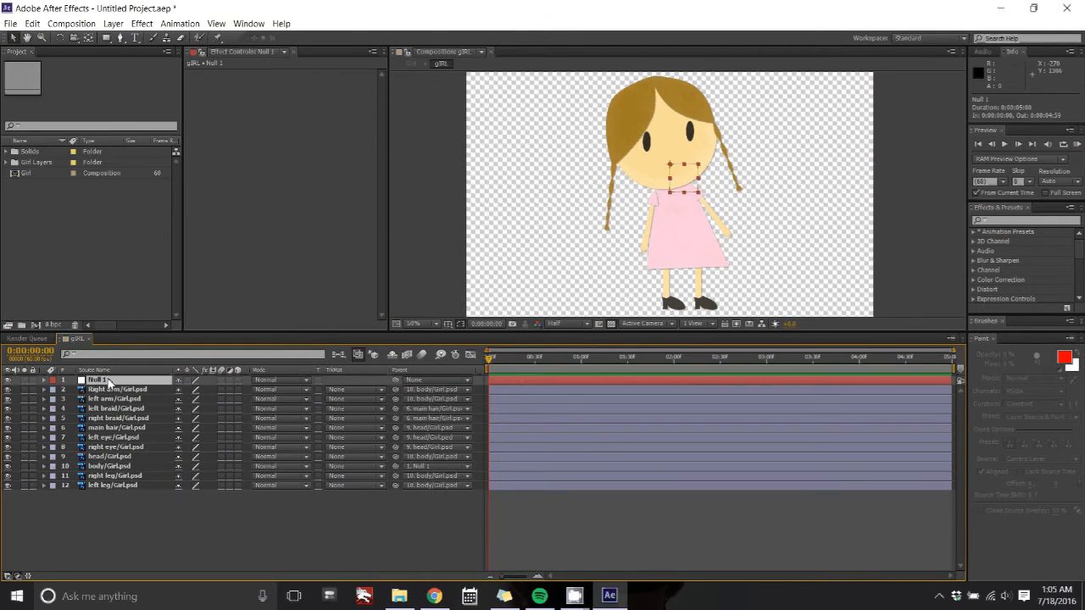
left_click(107, 371)
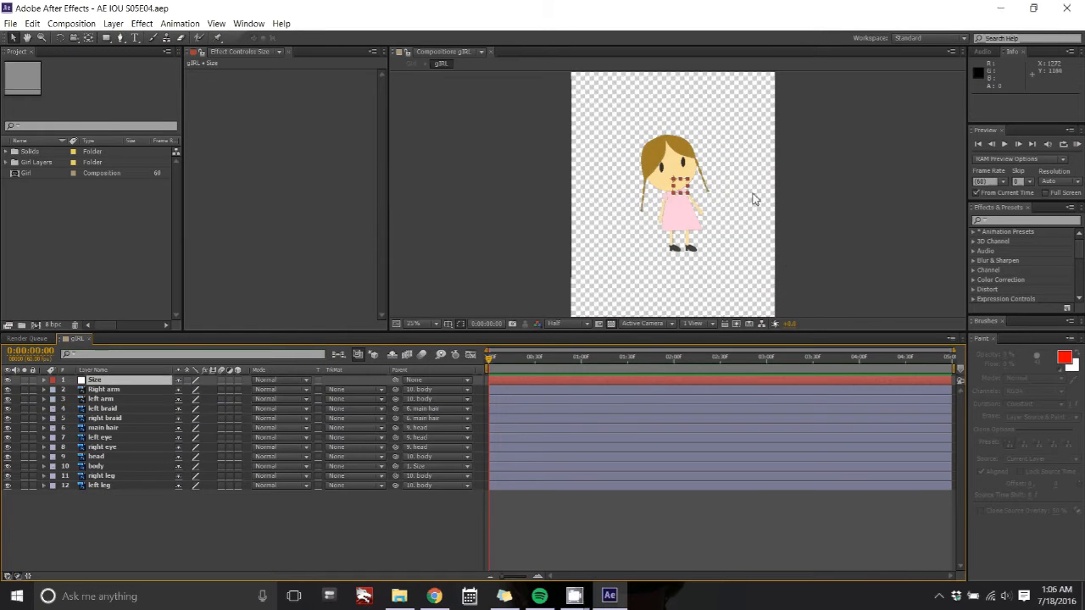
Step: Select the right leg layer, zoom the composition view back in, and start a rotation keyframe showing only Rotation
left_click(139, 475)
left_click(127, 512)
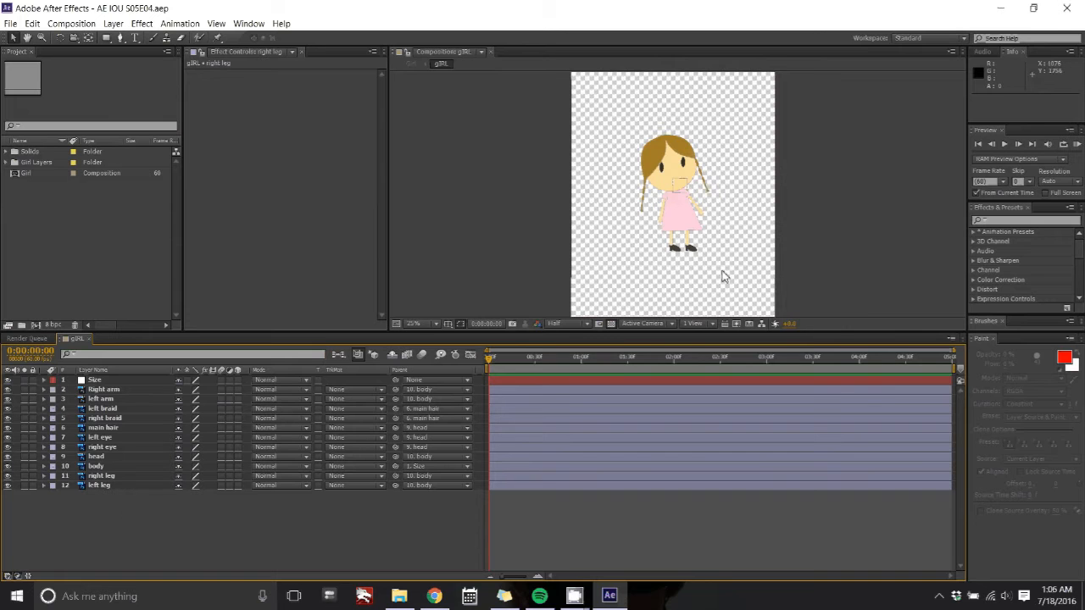
key("period")
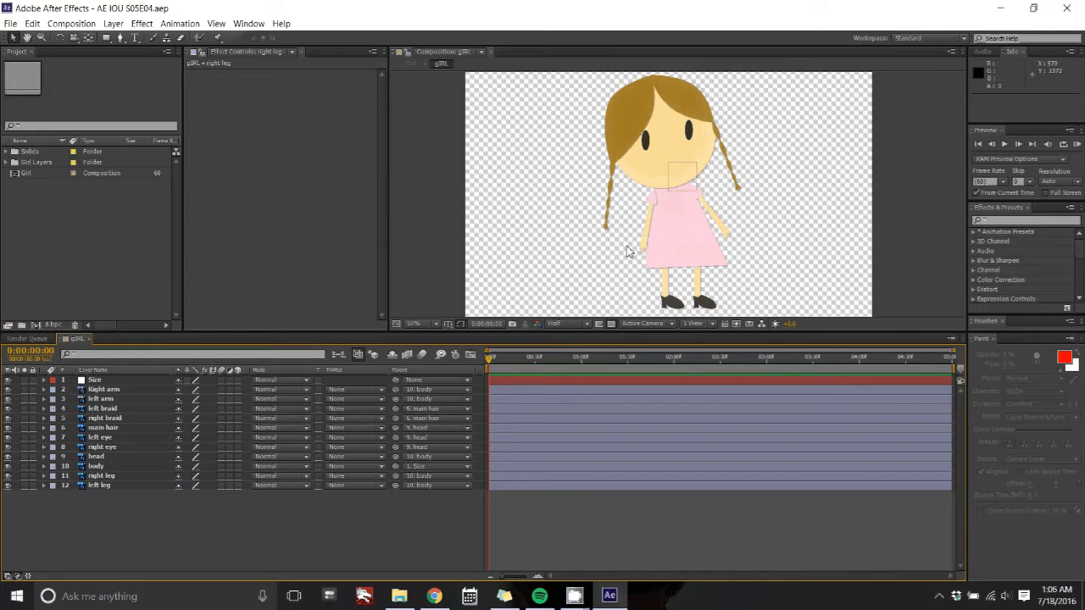
left_click(42, 477)
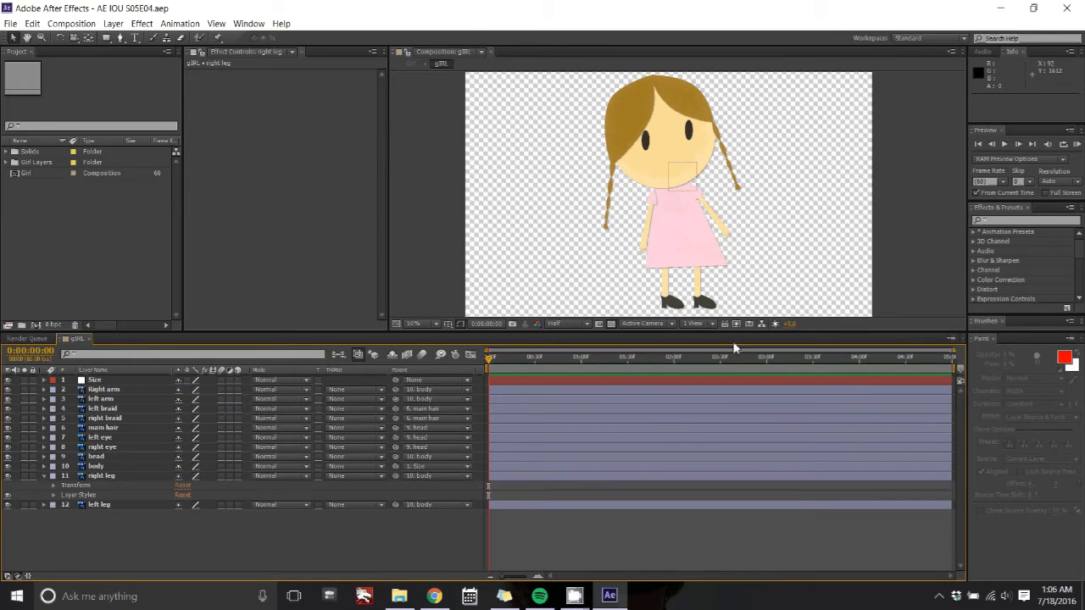
left_click(54, 485)
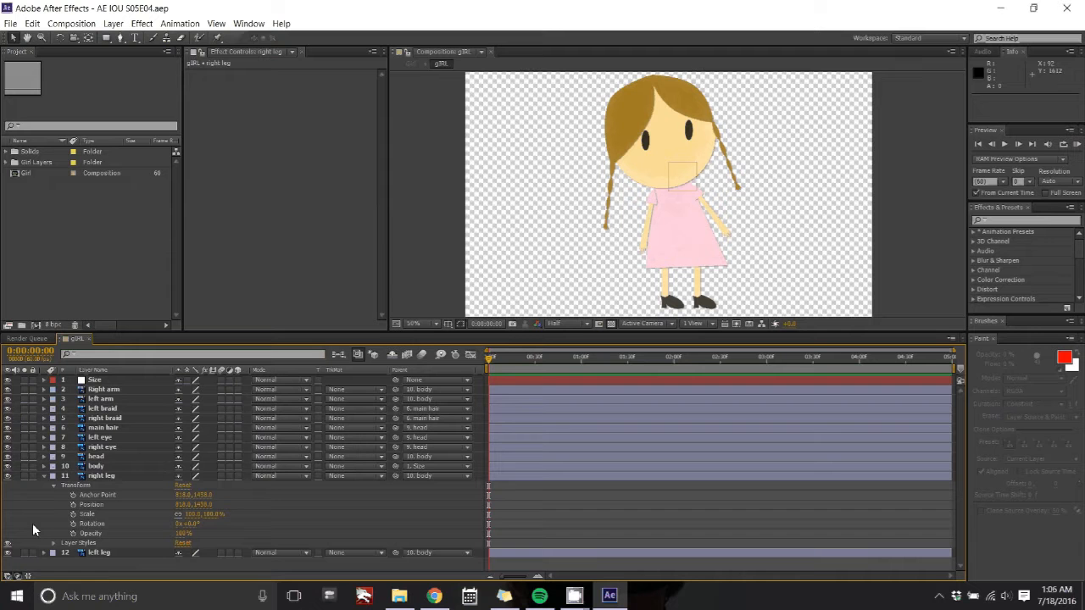
left_click(88, 524)
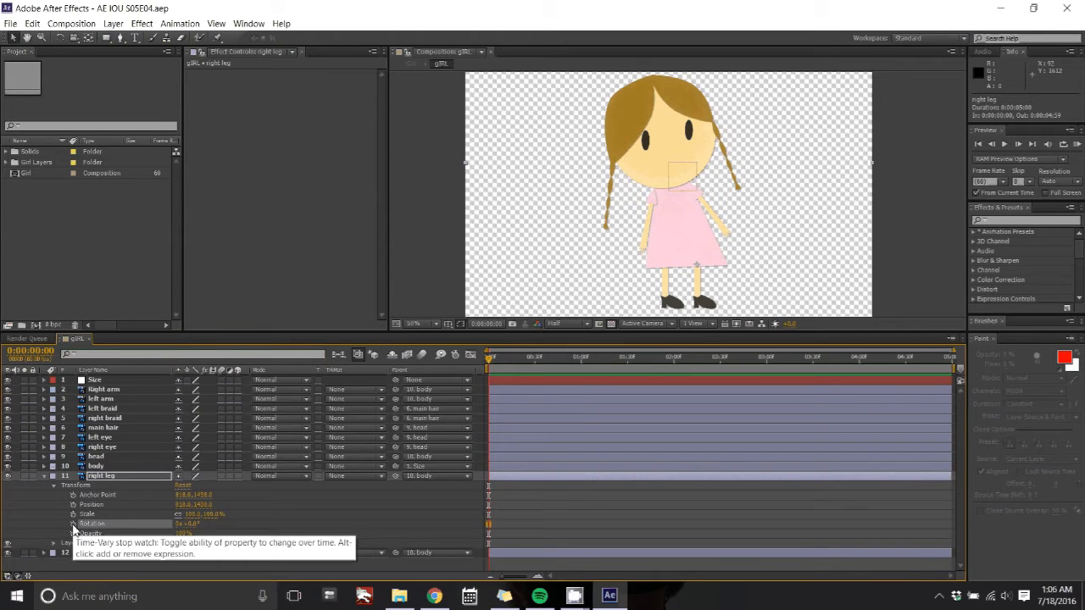
left_click(72, 525)
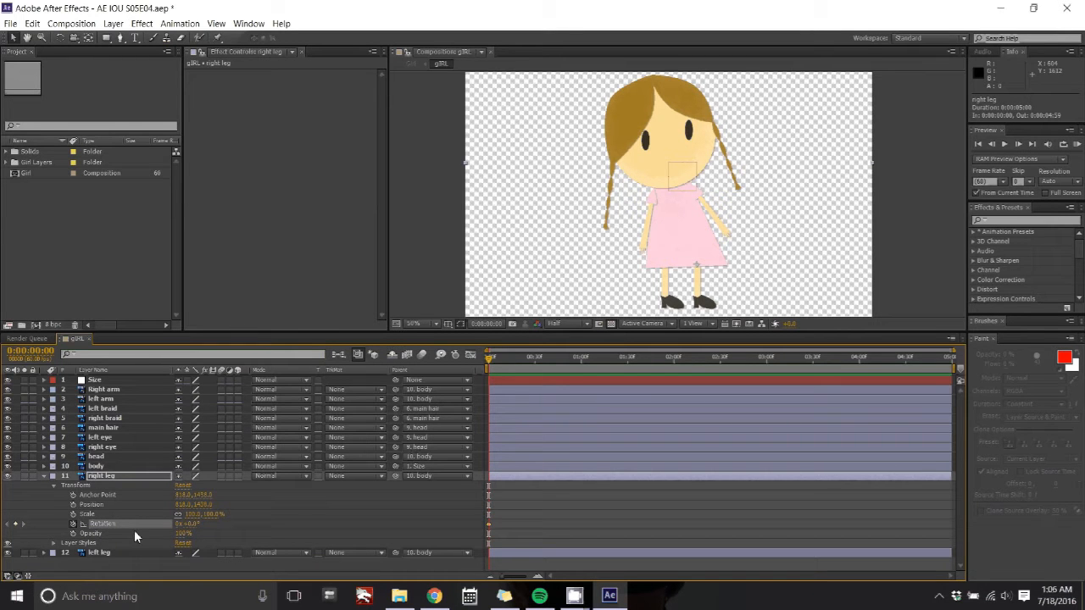
key("u")
key("r")
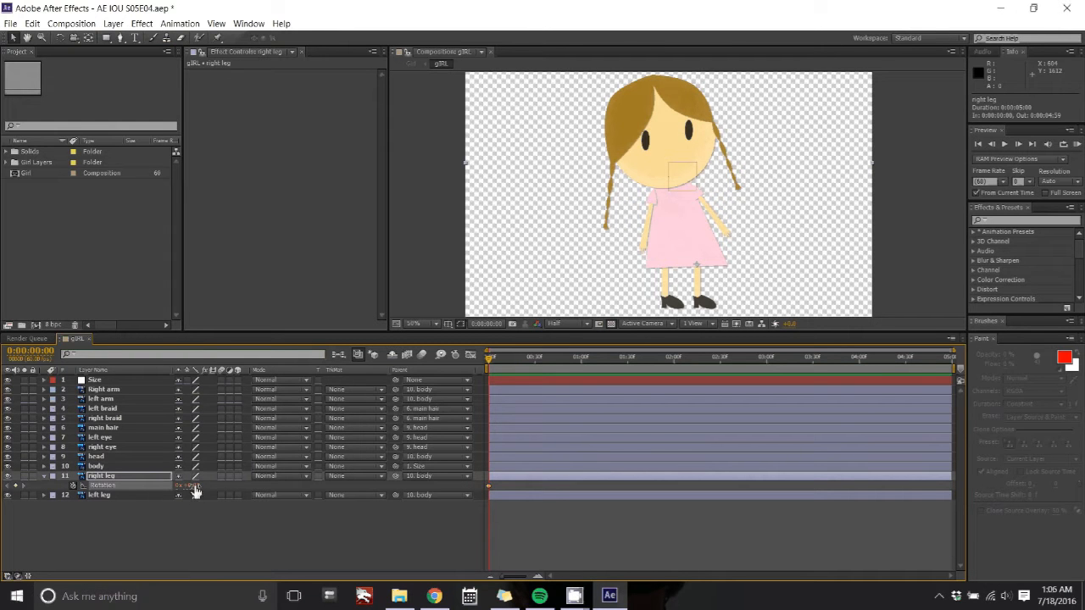
Step: Animate the right leg's rotation, setting a start angle and about -40° at 1 second
left_click_drag(191, 485, 216, 486)
left_click_drag(489, 357, 535, 360)
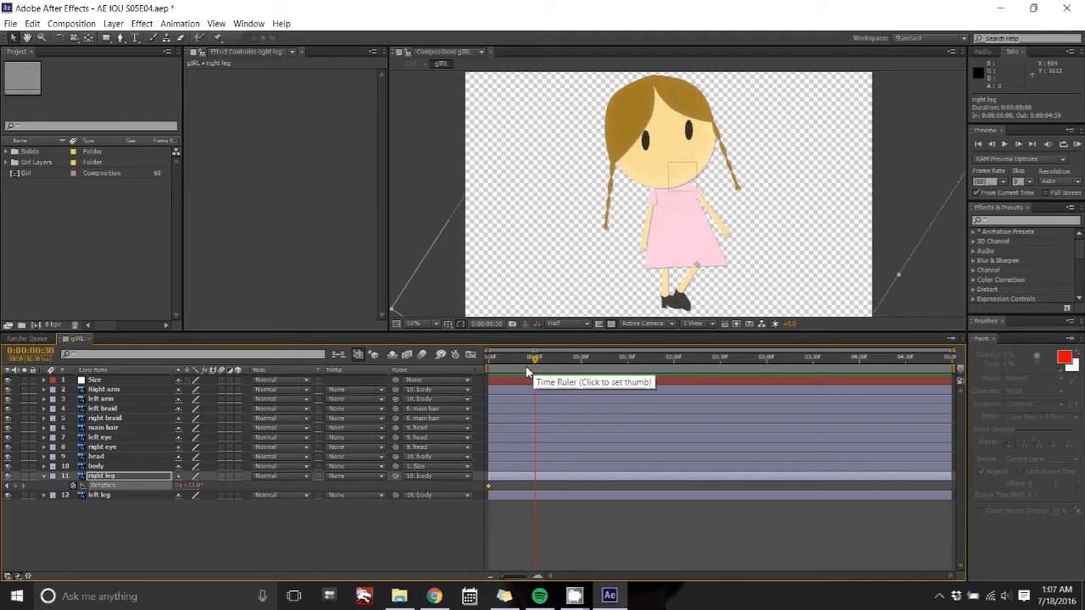
left_click_drag(528, 371, 582, 365)
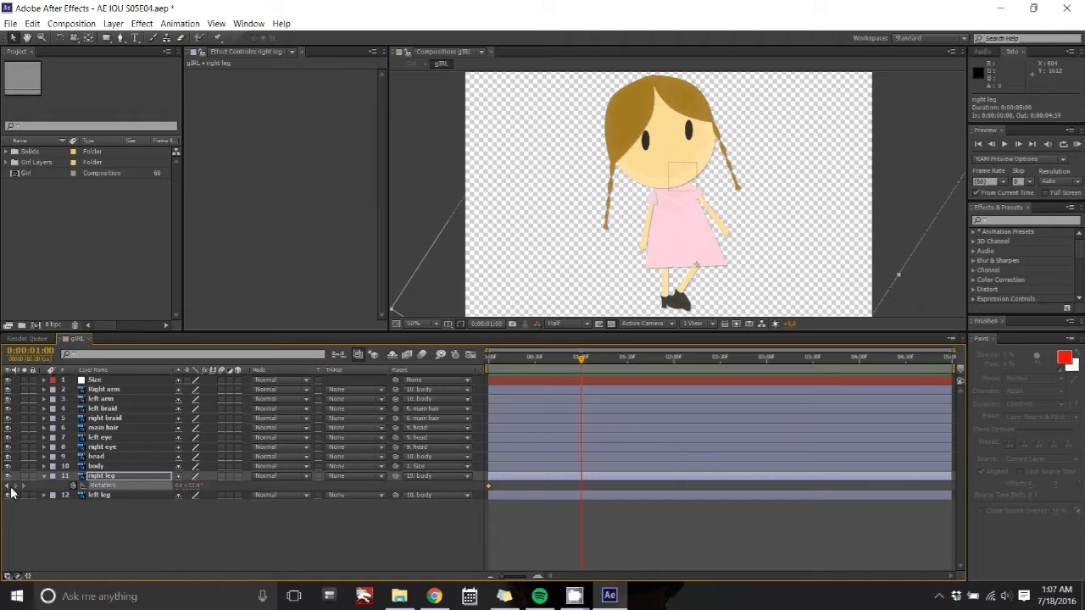
left_click_drag(195, 493, 137, 473)
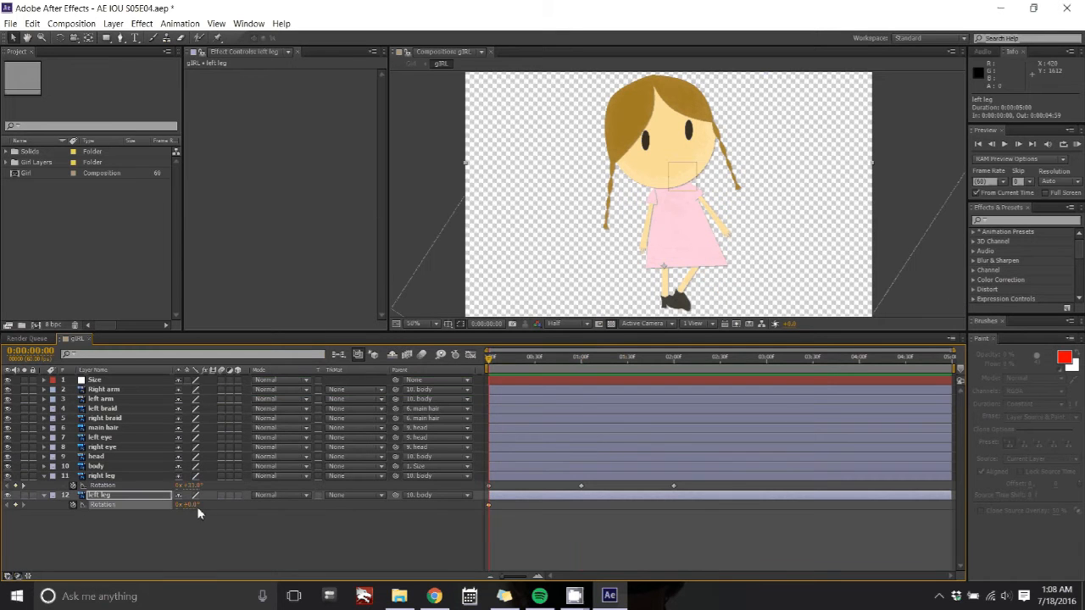
Step: Set the left leg's rotation at the start and adjust it at 1 second
mouse_move(187, 504)
left_mouse_down()
mouse_move(159, 494)
mouse_move(191, 495)
left_mouse_up()
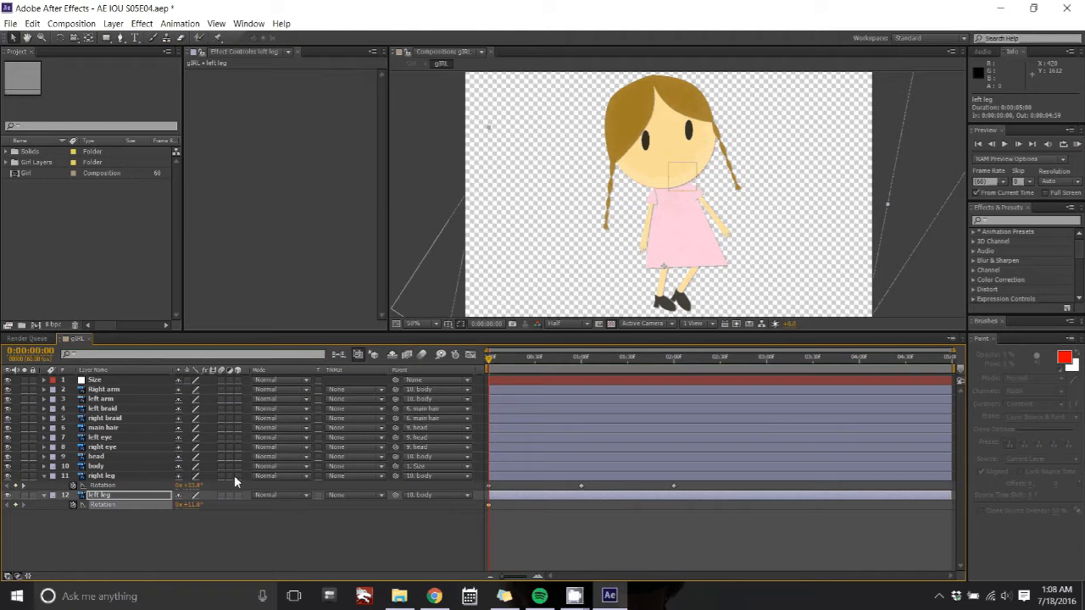
left_click_drag(490, 357, 579, 363)
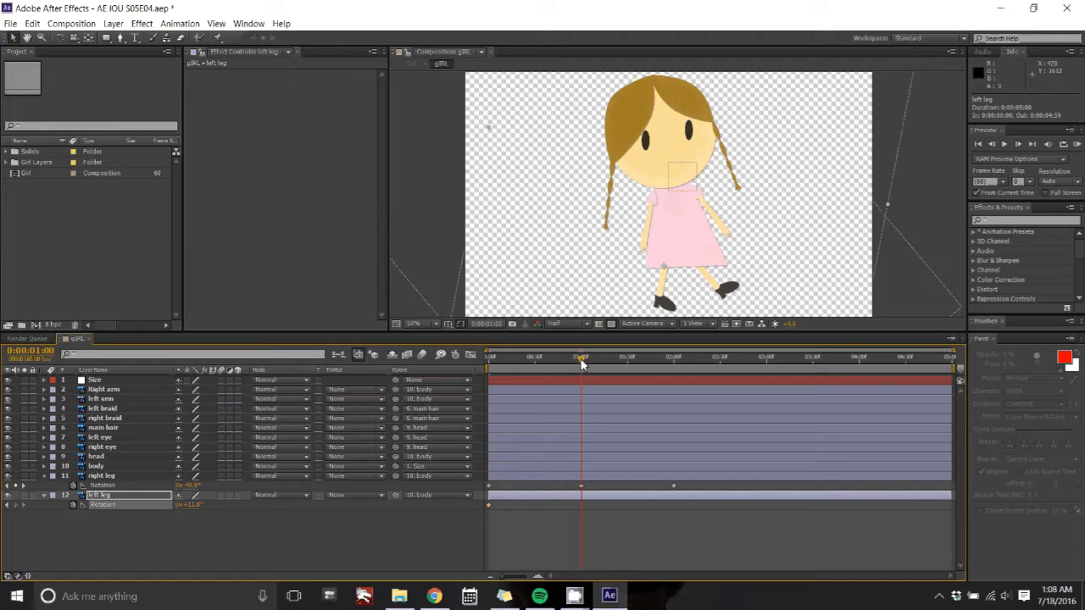
mouse_move(191, 505)
left_mouse_down()
mouse_move(207, 505)
mouse_move(197, 505)
left_mouse_up()
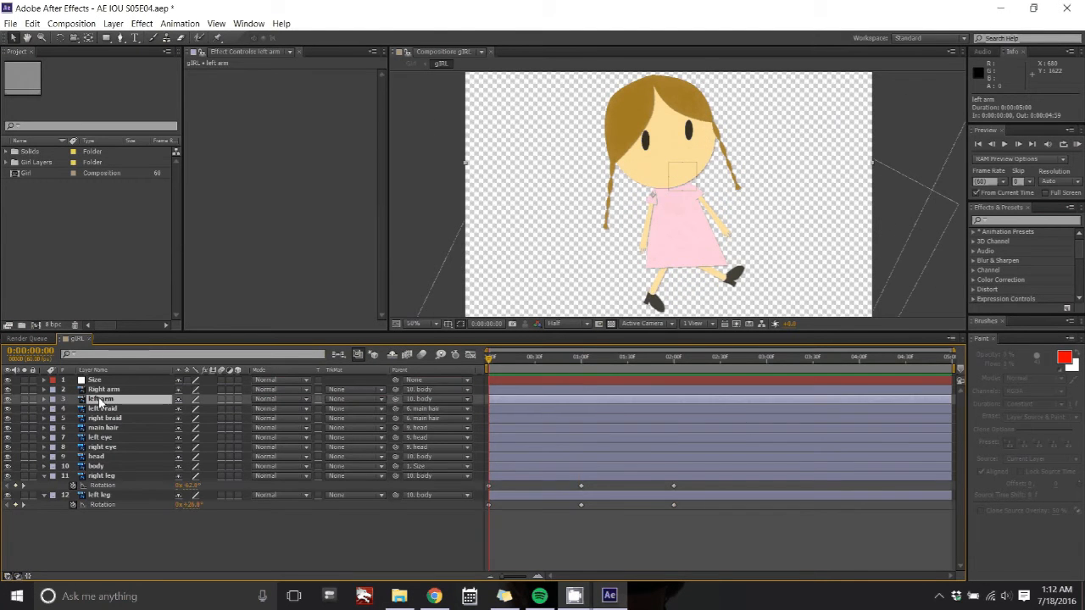
Step: Animate the left arm's rotation with keyframes at 0, 1 and 2 seconds, returning to the start
key("r")
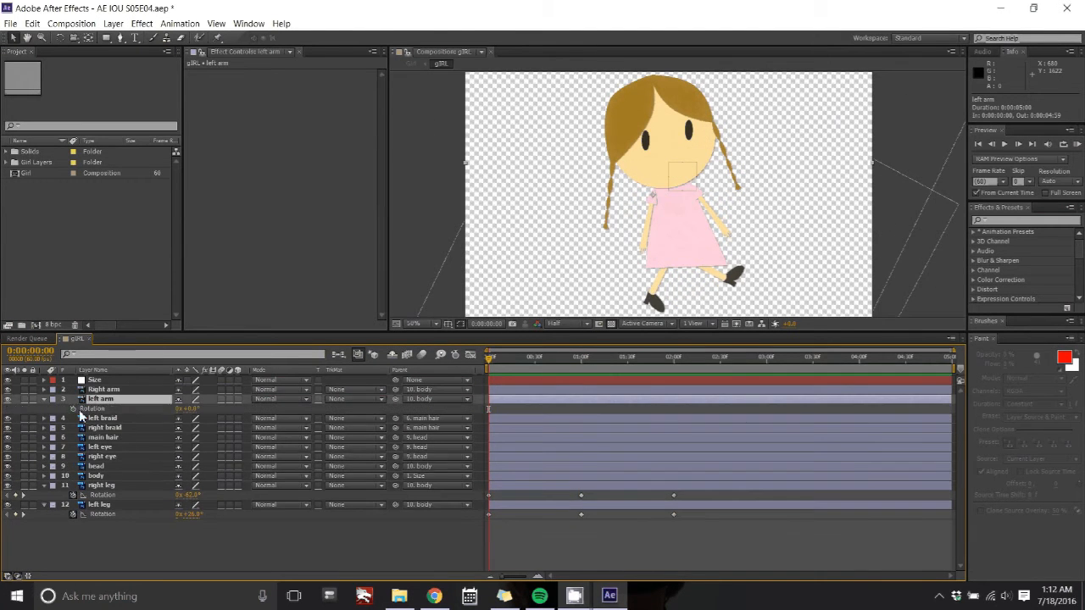
left_click_drag(170, 398, 169, 398)
left_click_drag(566, 365, 582, 364)
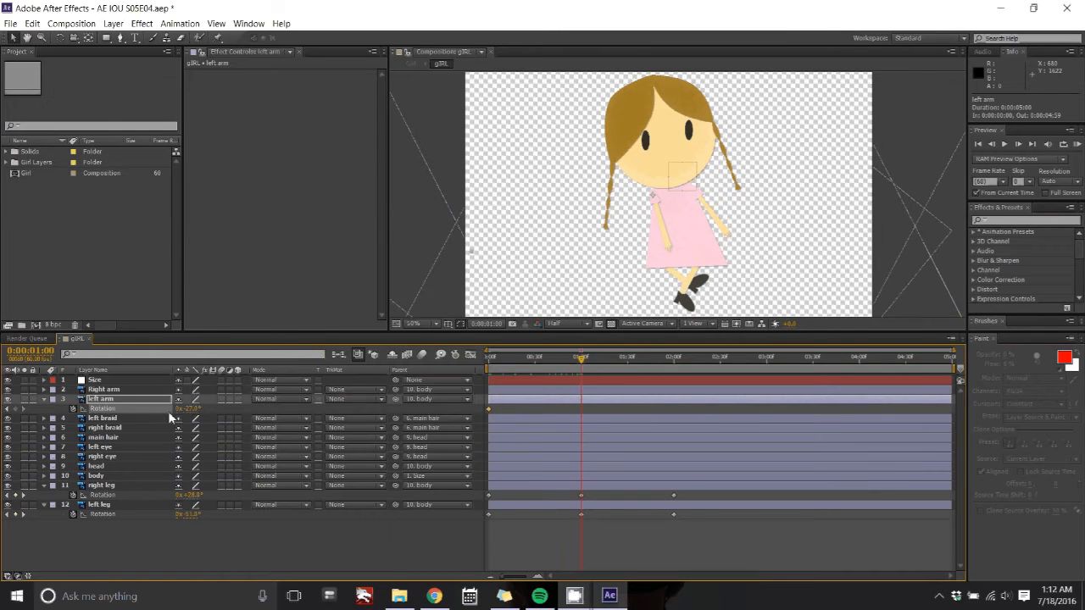
left_click_drag(188, 410, 216, 409)
left_click_drag(582, 362, 678, 370)
left_click_drag(212, 409, 168, 412)
key("Home")
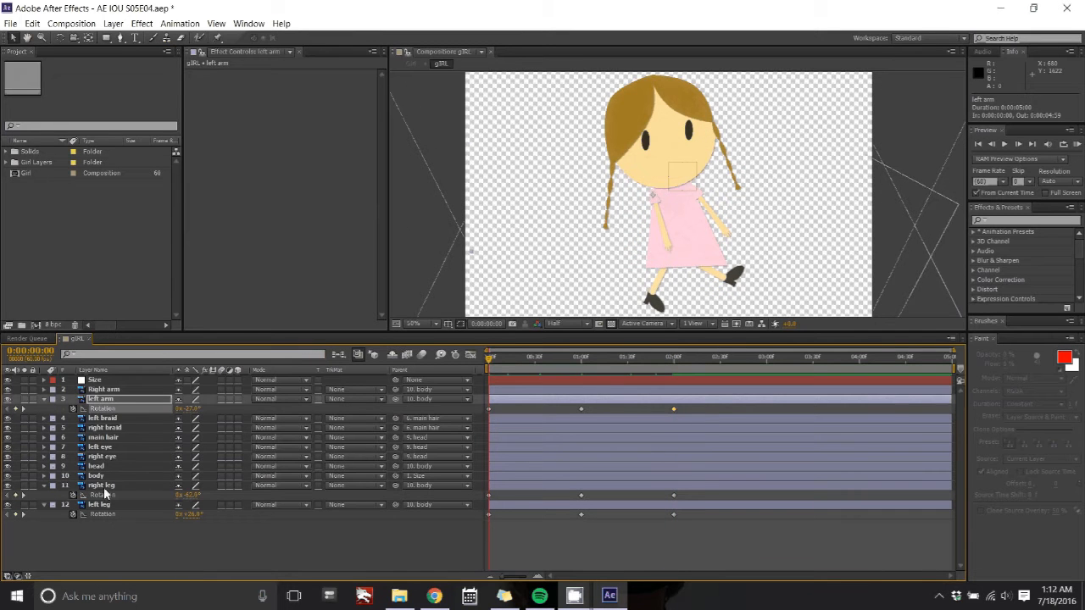
Step: Move the right arm layer below the body layer and keyframe its rotation at the start and 1 second
left_click_drag(103, 389, 129, 472)
key("r")
left_click(73, 486)
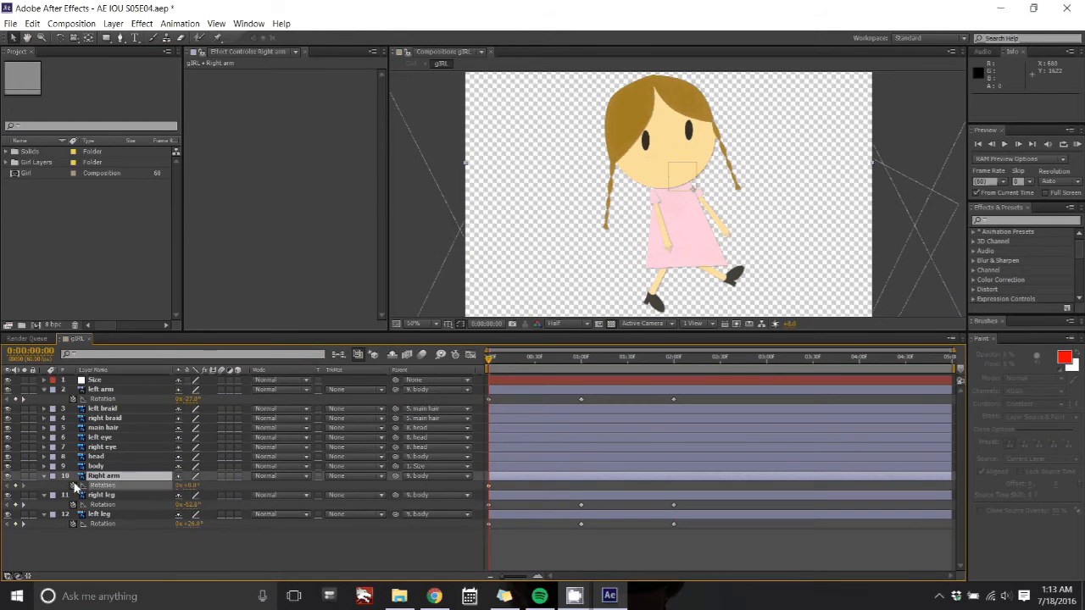
left_click_drag(189, 487, 224, 486)
left_click_drag(489, 361, 498, 363)
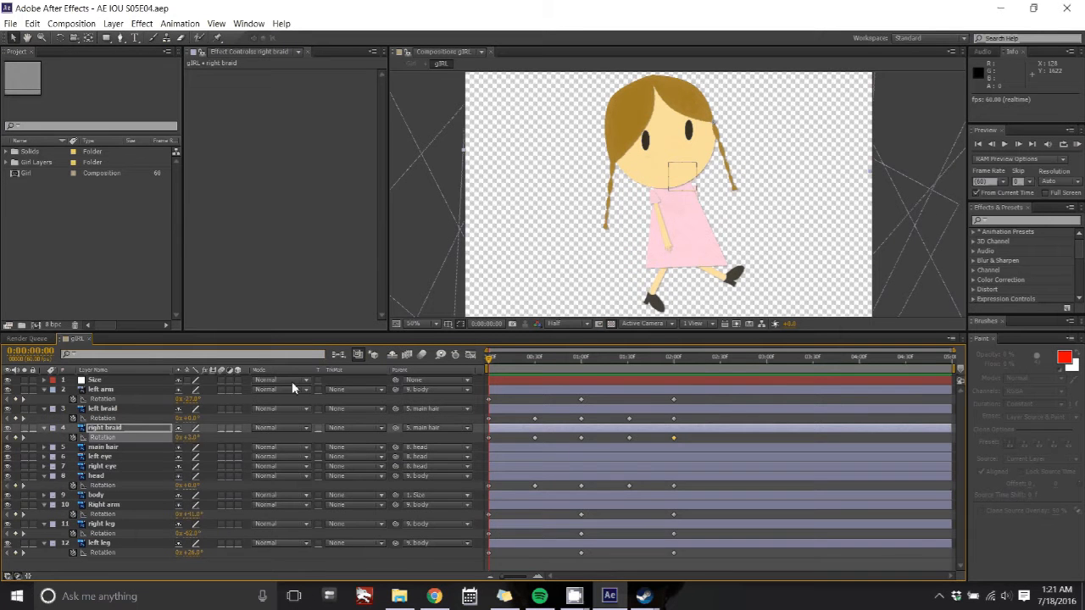
Step: Review the keyframed properties of all the layers
key("u")
key("u")
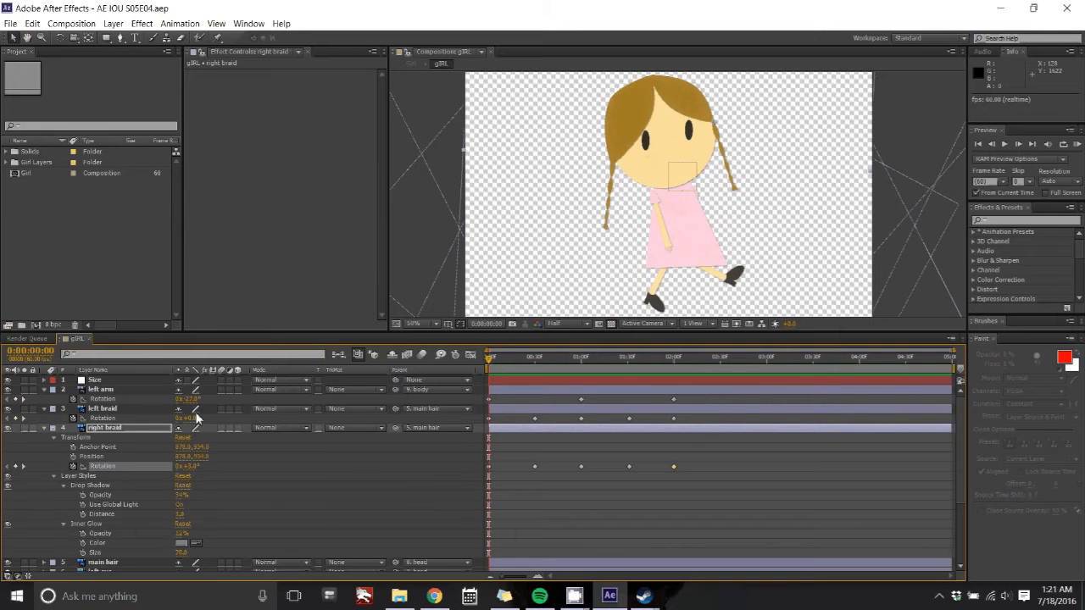
key("u")
left_click(134, 380)
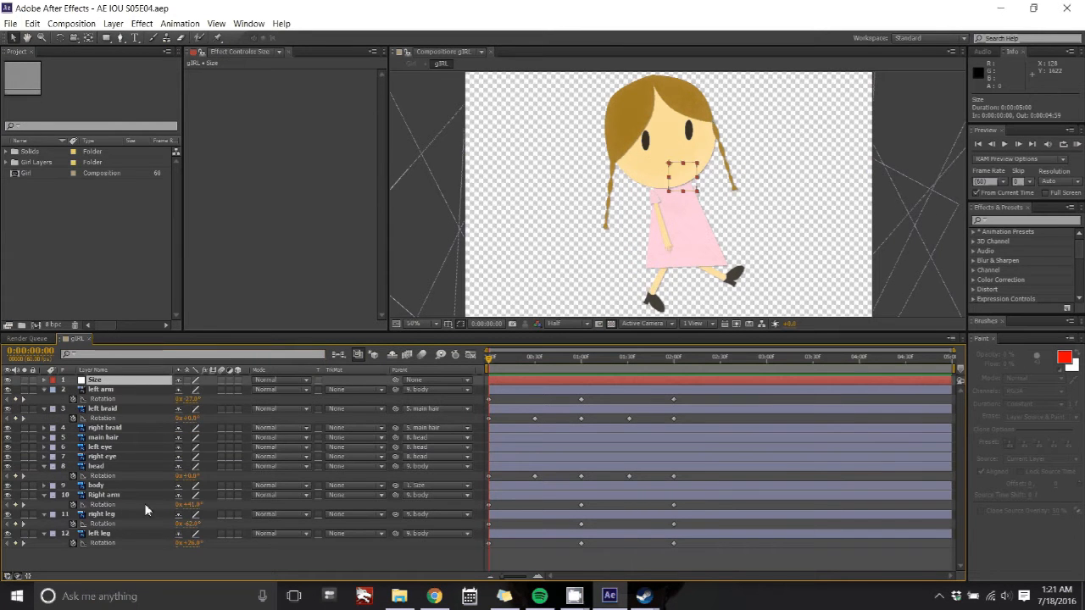
left_click(142, 534, "shift")
key("u")
key("u")
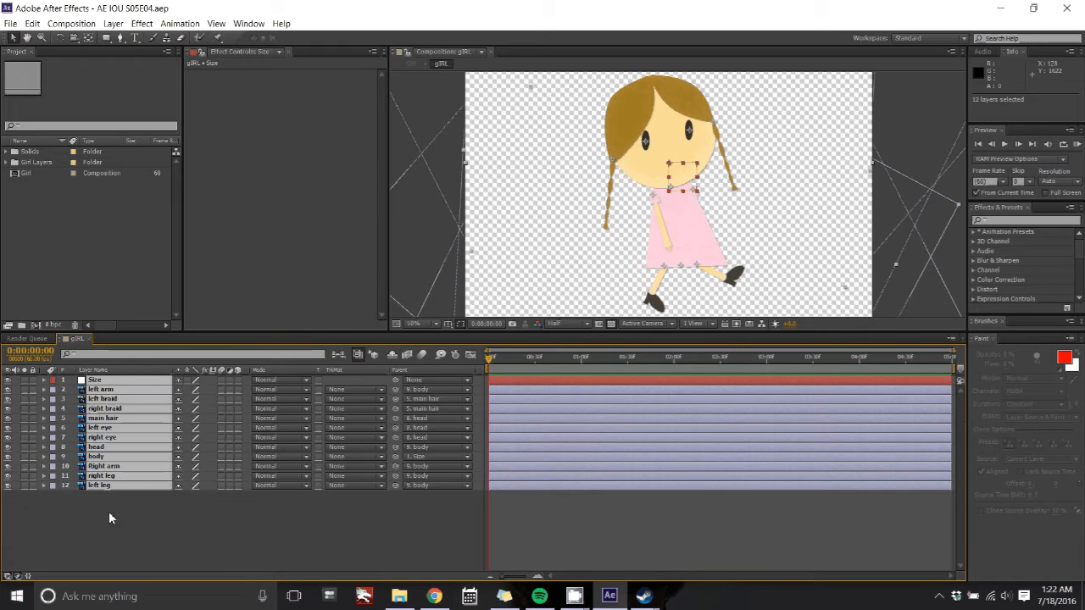
key("u")
Step: Keyframe a new left leg position at 2 seconds, after undoing a position change at 1 second
left_click(108, 514)
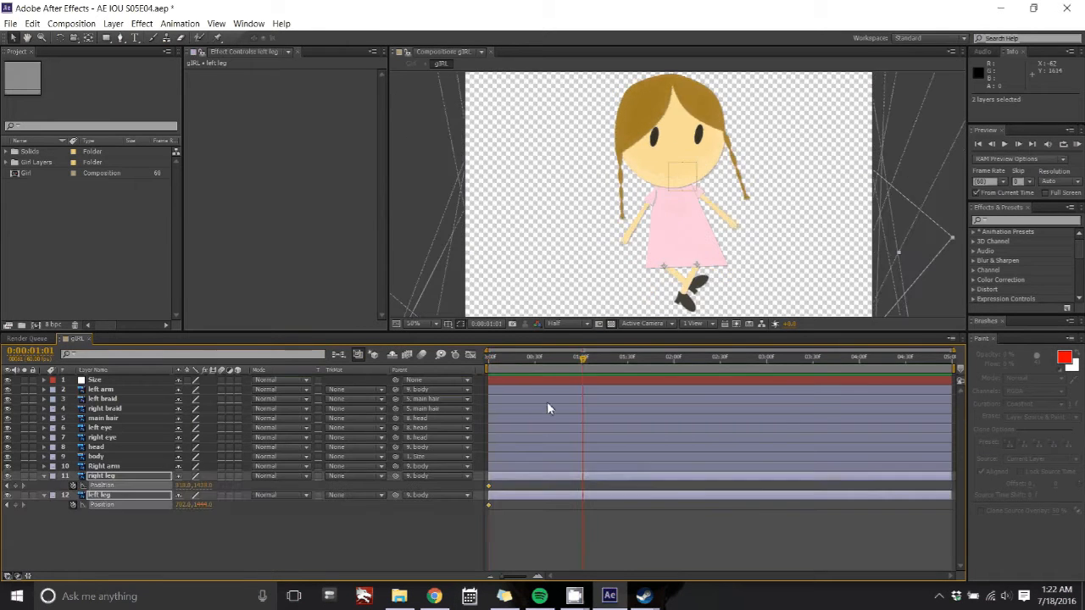
left_click(123, 544)
left_click(106, 505)
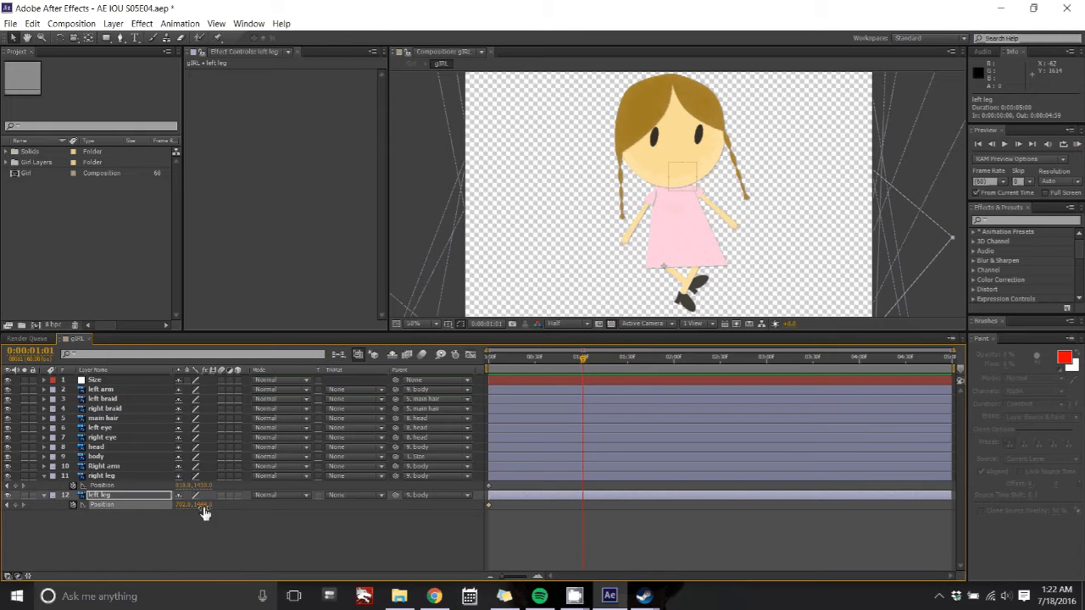
left_click_drag(205, 506, 239, 486)
key("ctrl+z")
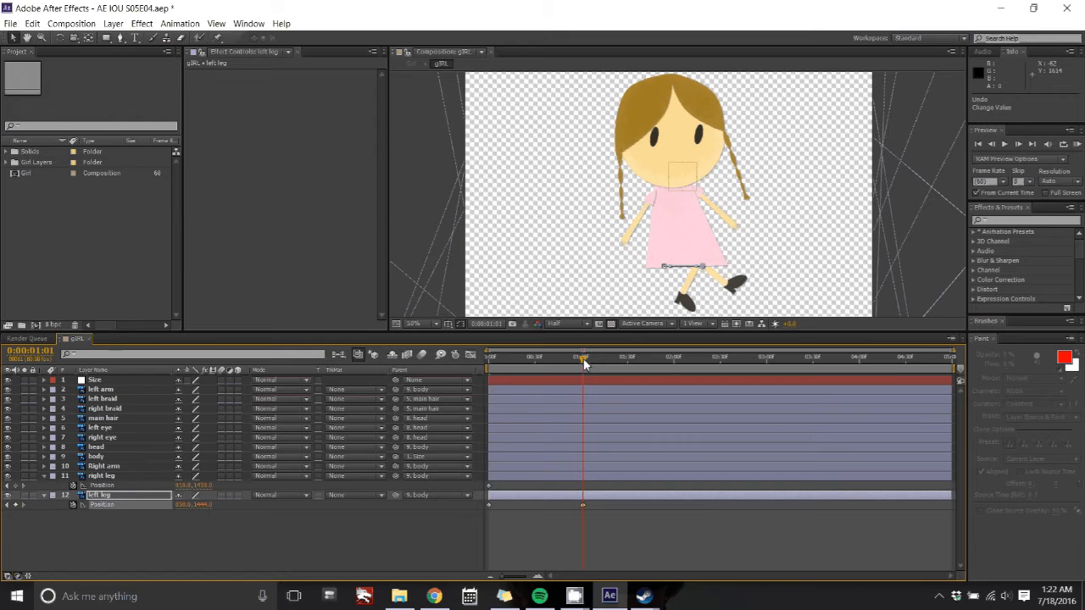
left_click_drag(583, 363, 674, 363)
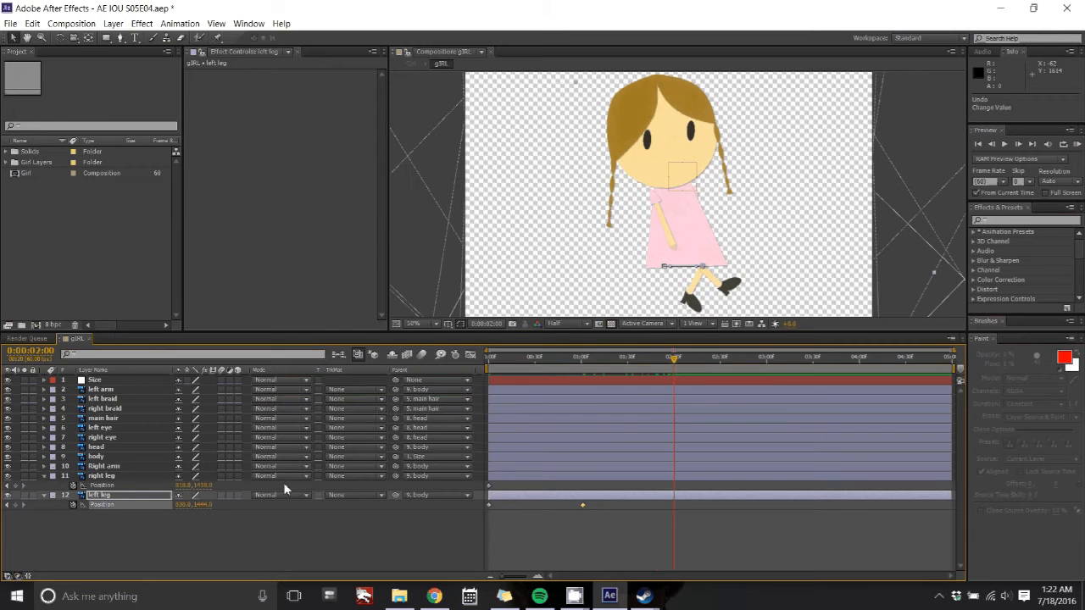
left_click_drag(182, 506, 121, 495)
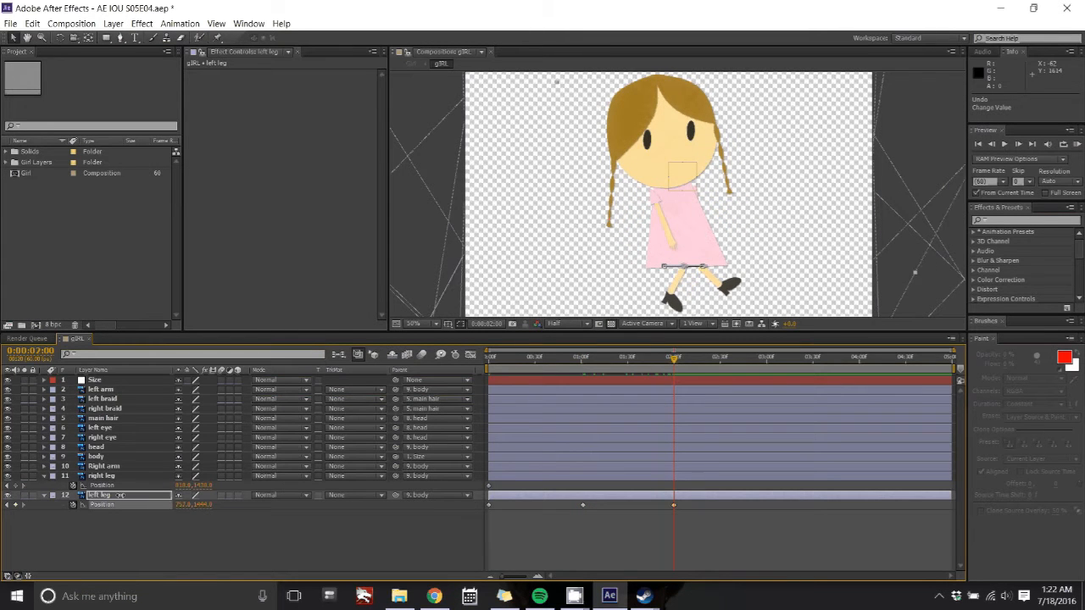
Step: Keyframe the right leg's position at 1 and 2 seconds and preview the walk from the start
key("space")
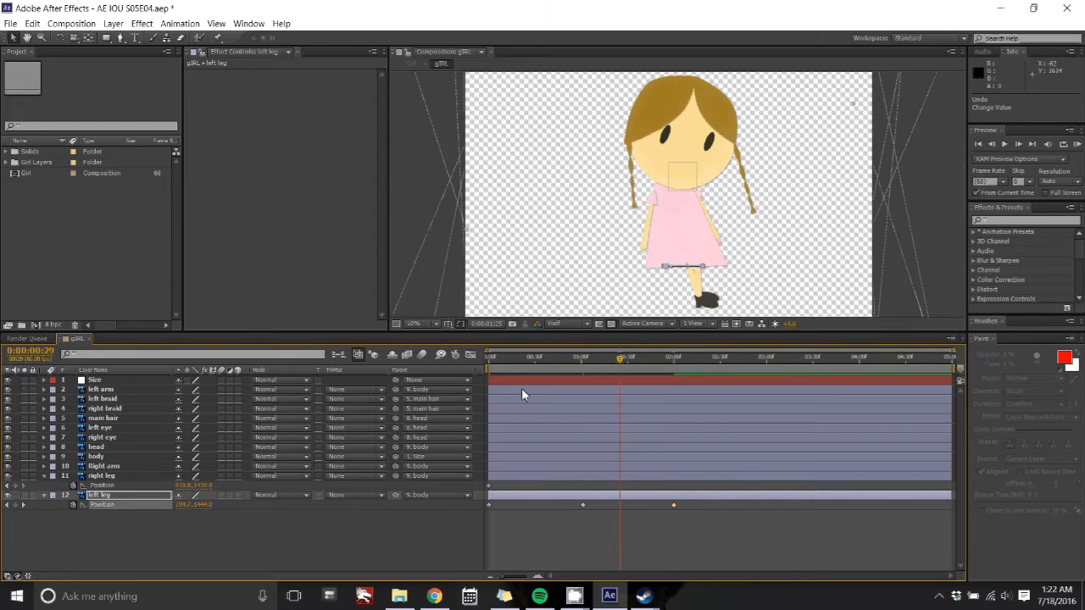
left_click(116, 477)
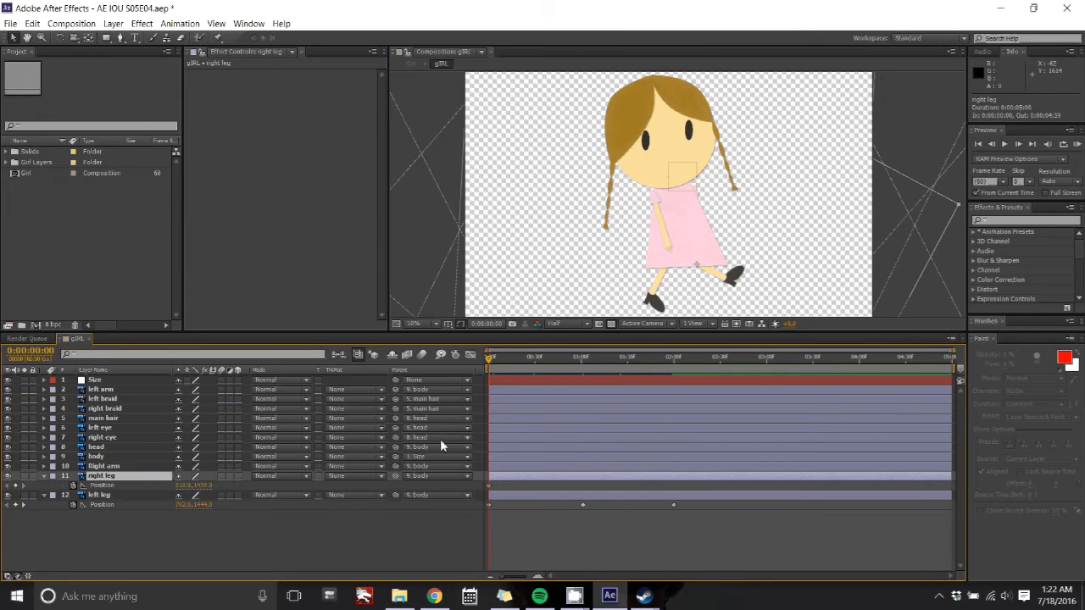
left_click_drag(489, 359, 582, 365)
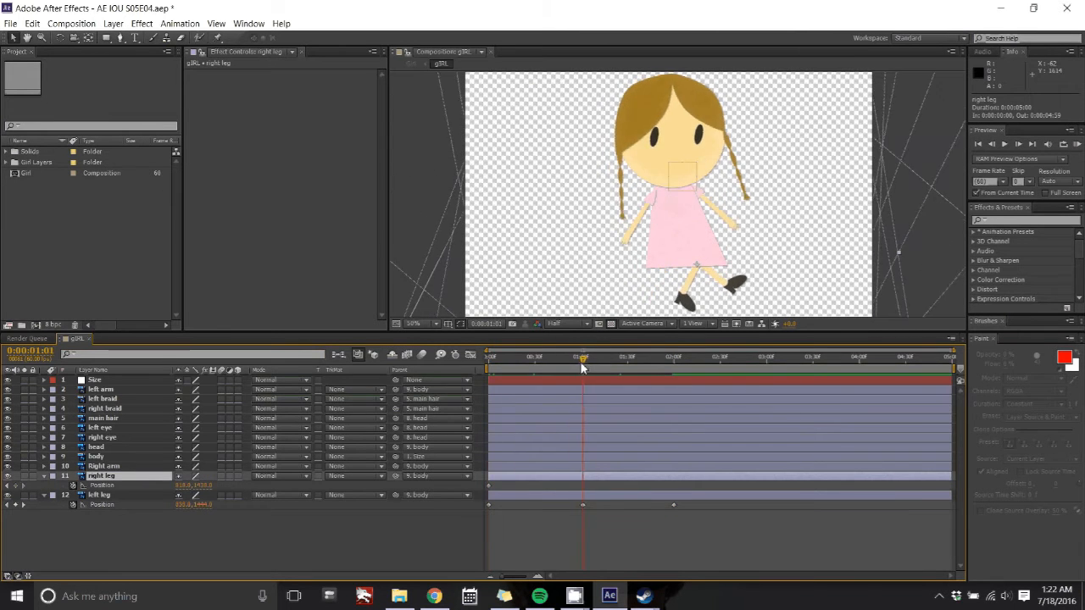
left_click(180, 486)
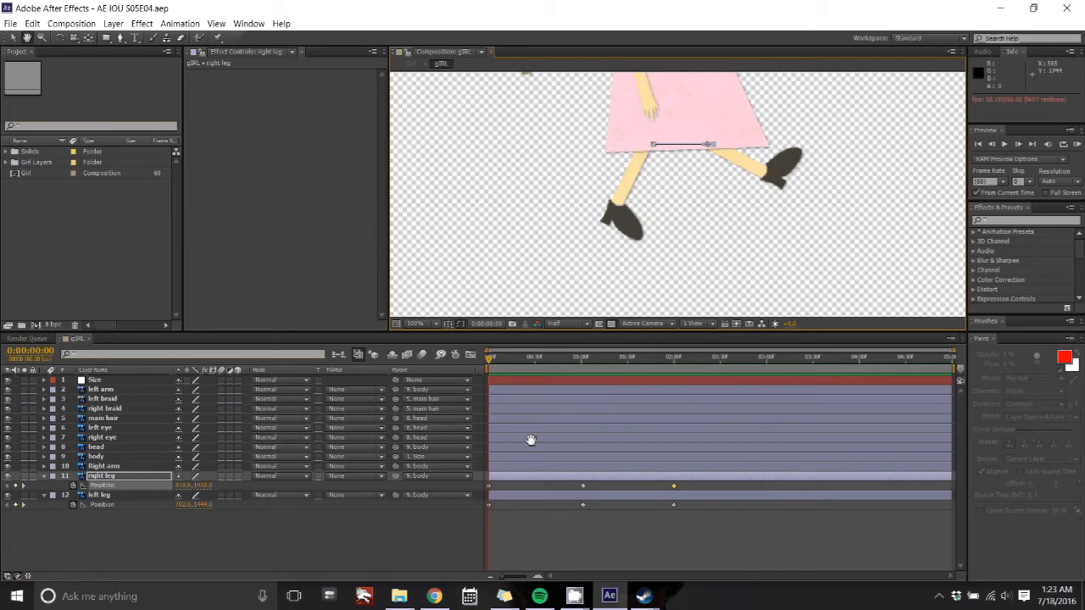
key("space")
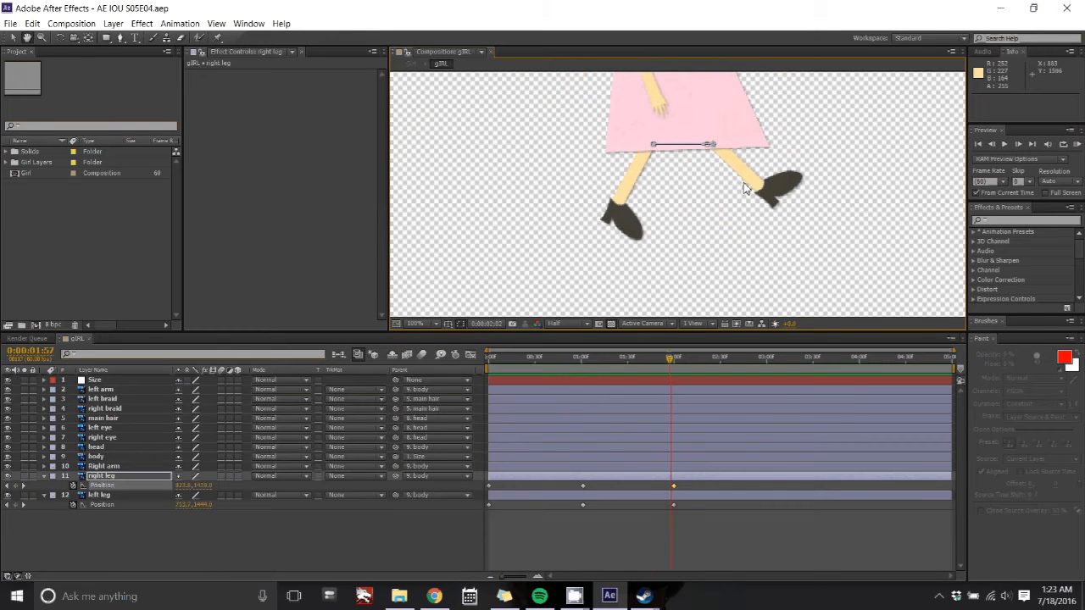
key("space")
left_click_drag(714, 362, 485, 365)
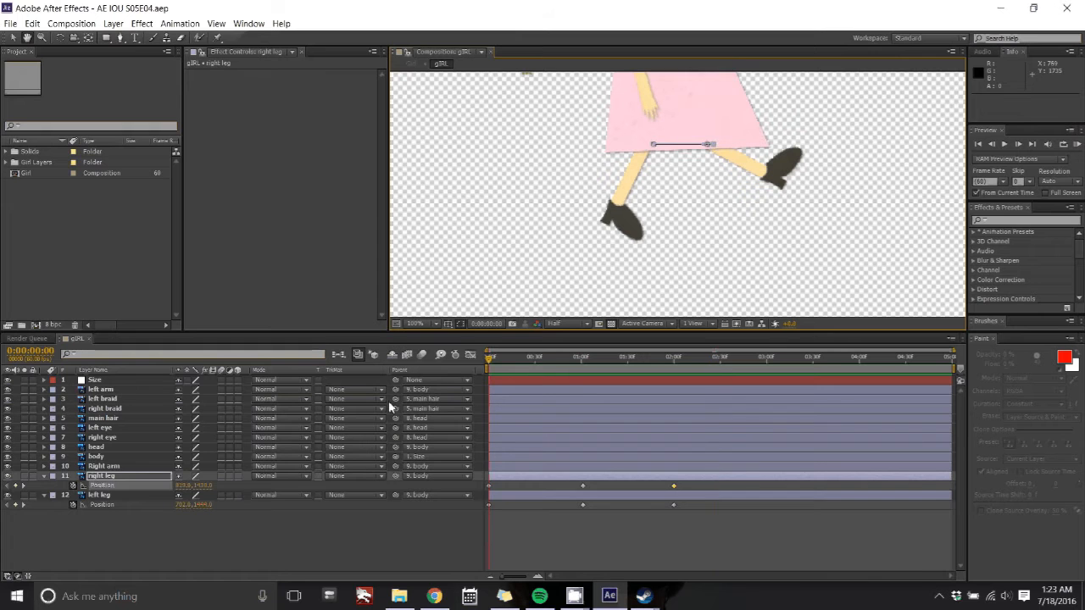
Step: Add Puppet pins to the left leg at the hip, mid-leg and foot
left_click(128, 495)
left_click(218, 39)
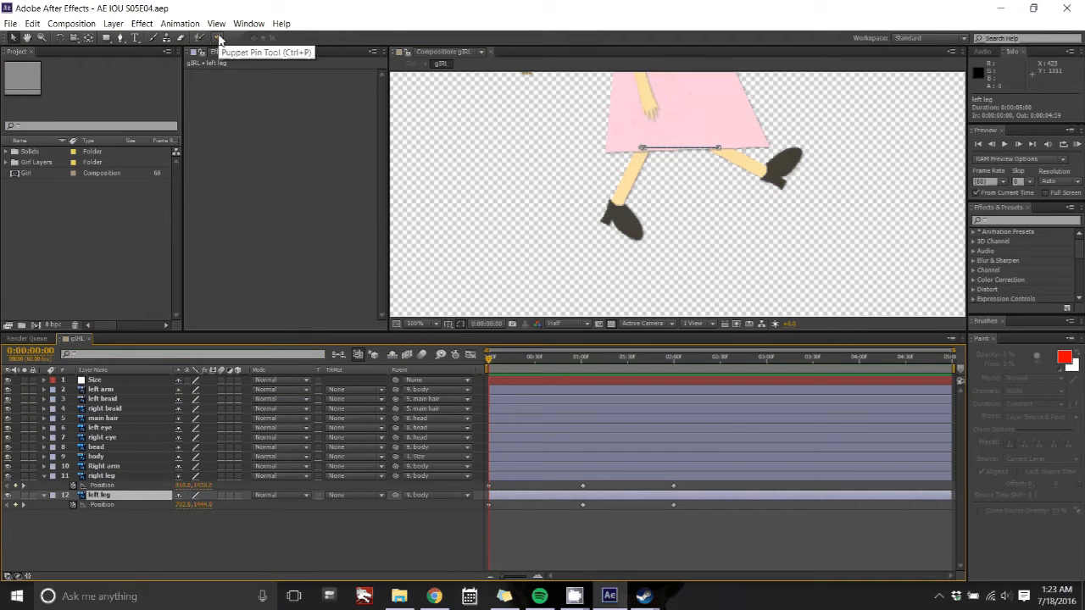
left_click(219, 39)
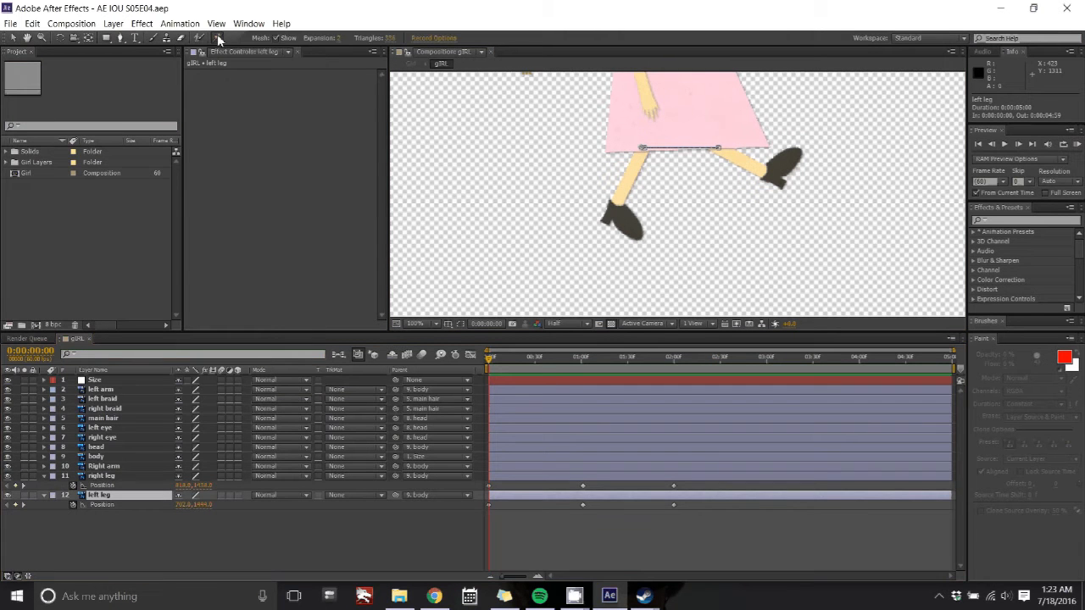
left_click(643, 149)
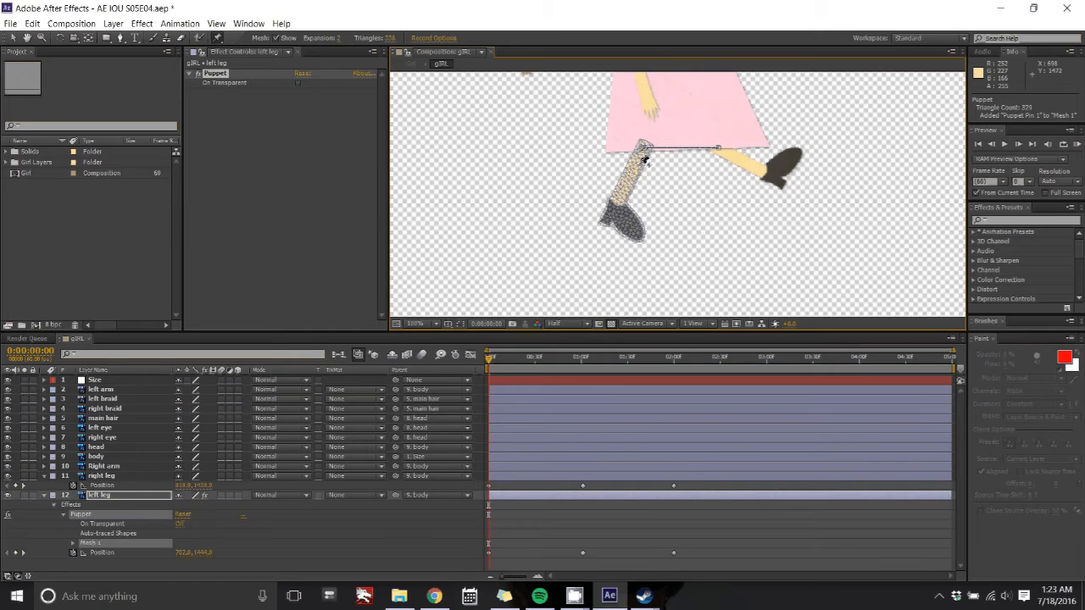
key("period")
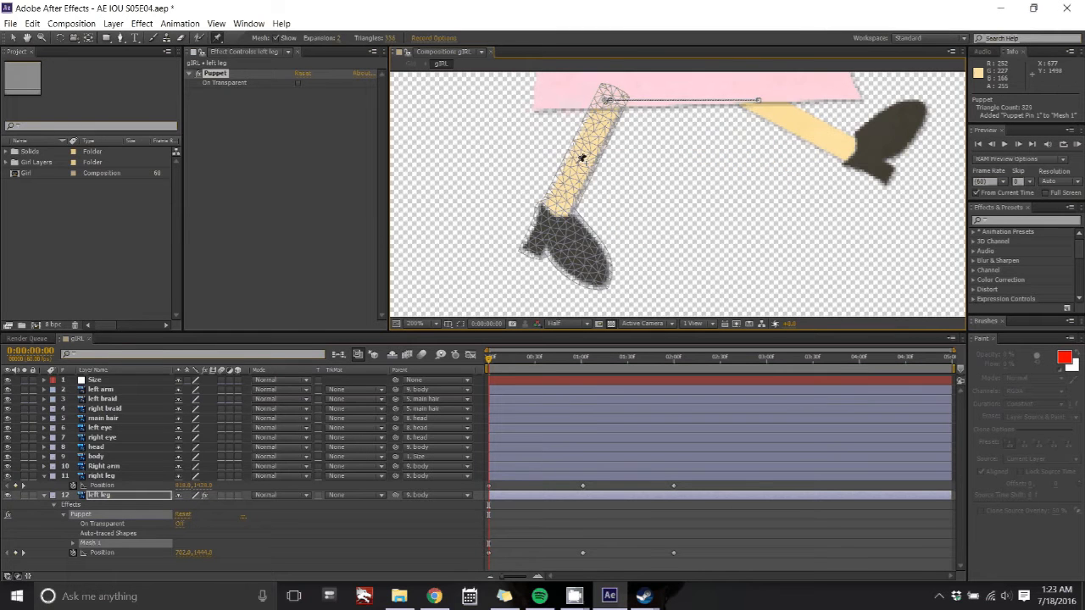
left_click(582, 165)
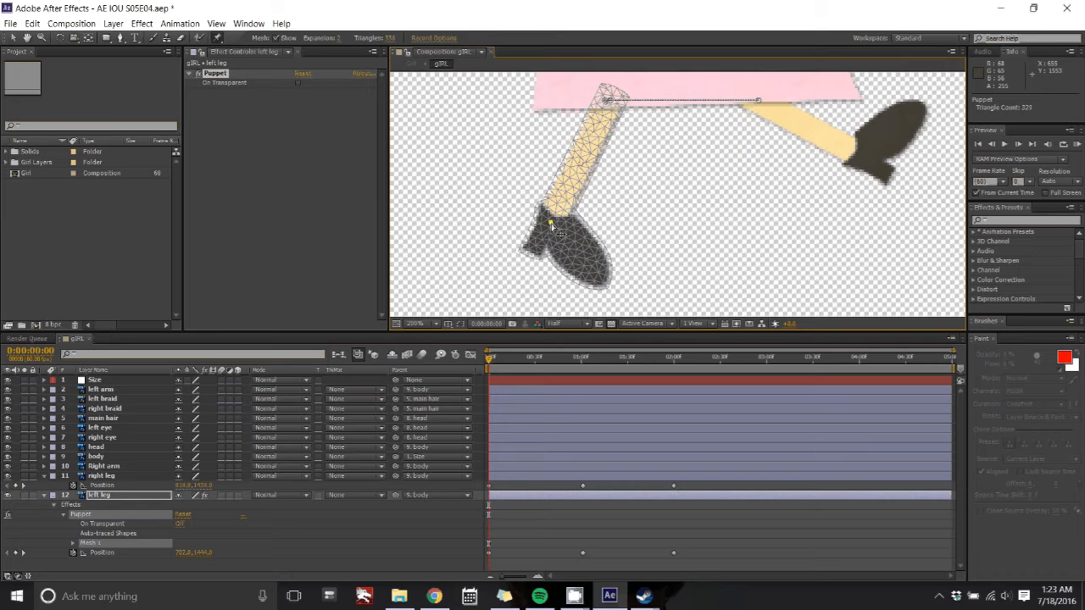
left_click(574, 251)
Step: Add Puppet pins to the right leg at the hip, ankle and toe
left_click(127, 477)
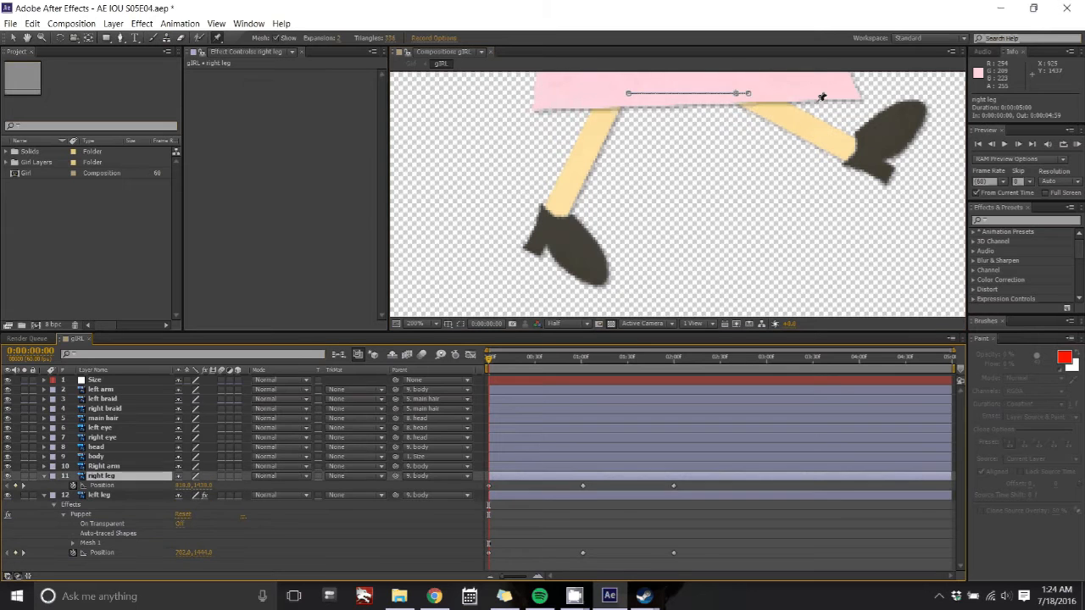
left_click(814, 121)
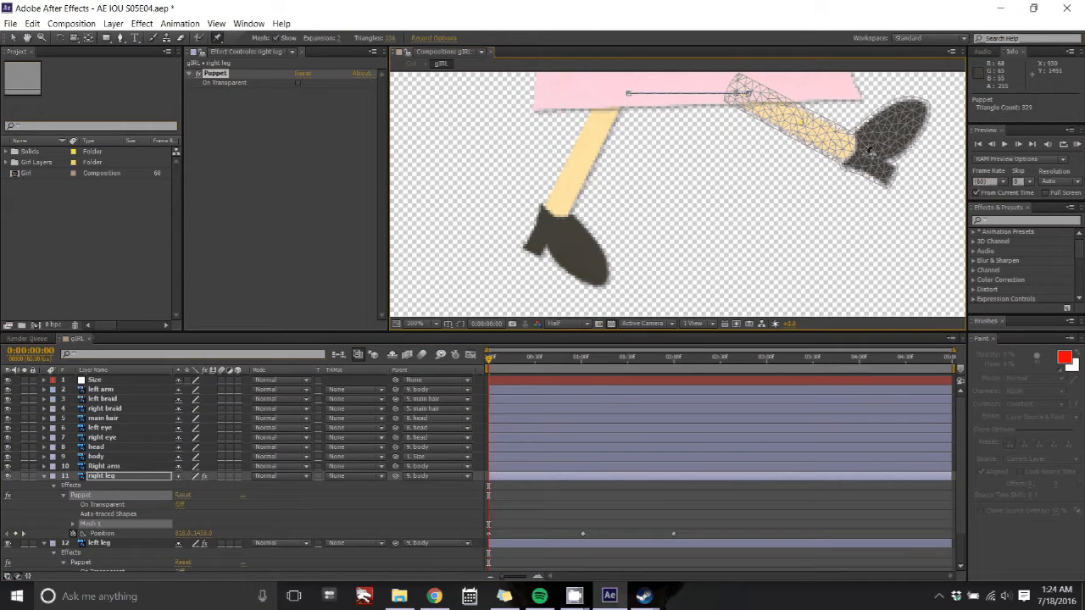
left_click(890, 131)
left_click(919, 109)
Step: Try adding further pins to the left leg, undoing each attempt
left_click(177, 545)
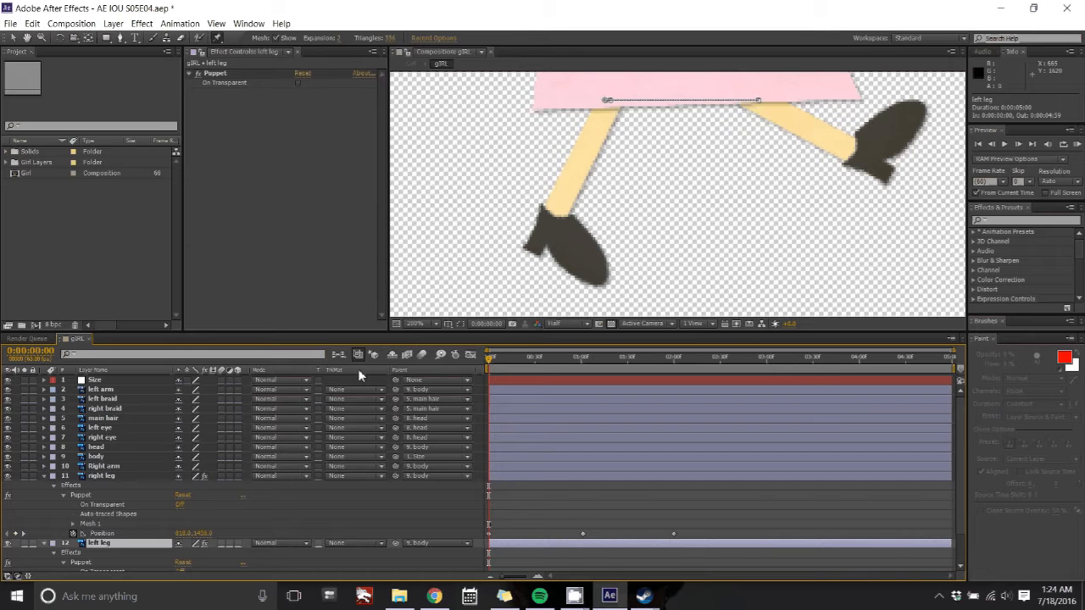
left_click(606, 102)
key("ctrl+z")
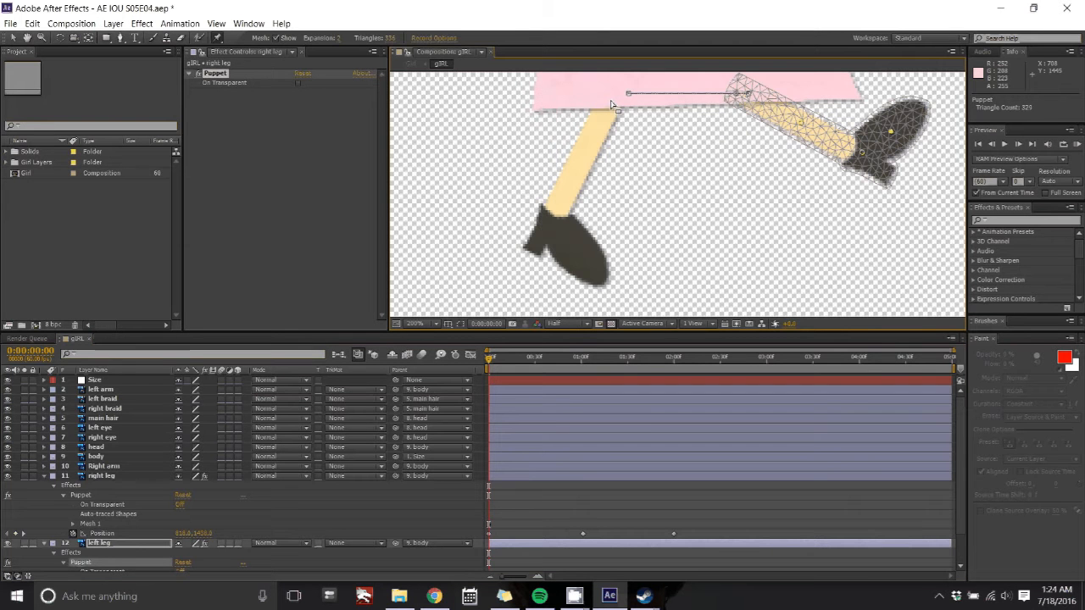
left_click(601, 142)
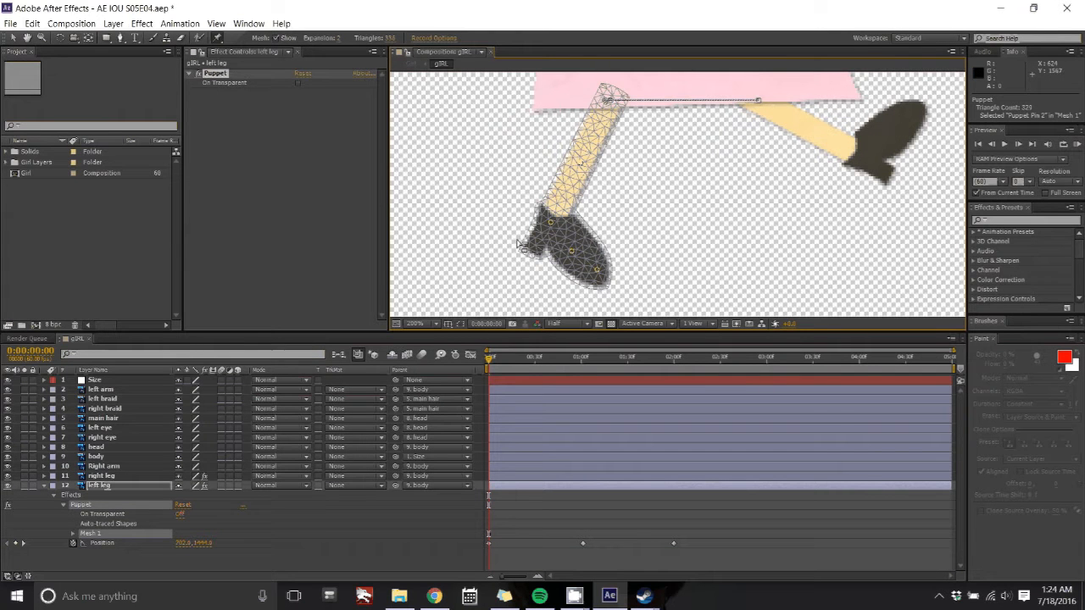
key("ctrl+z")
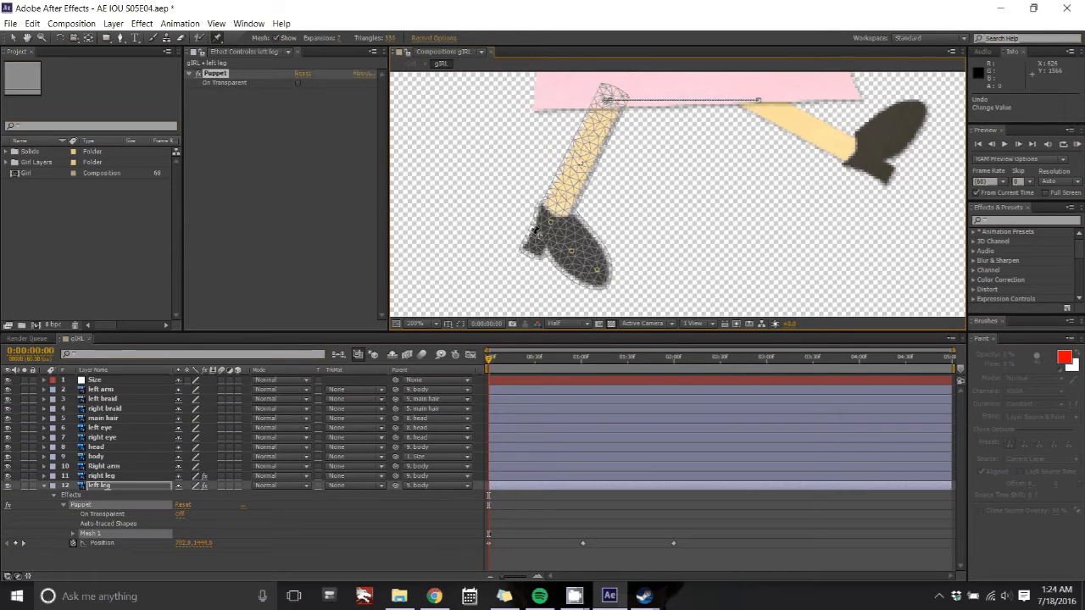
Step: Create a new white solid layer with the default composition-size settings
scroll(536, 234, "down", 3)
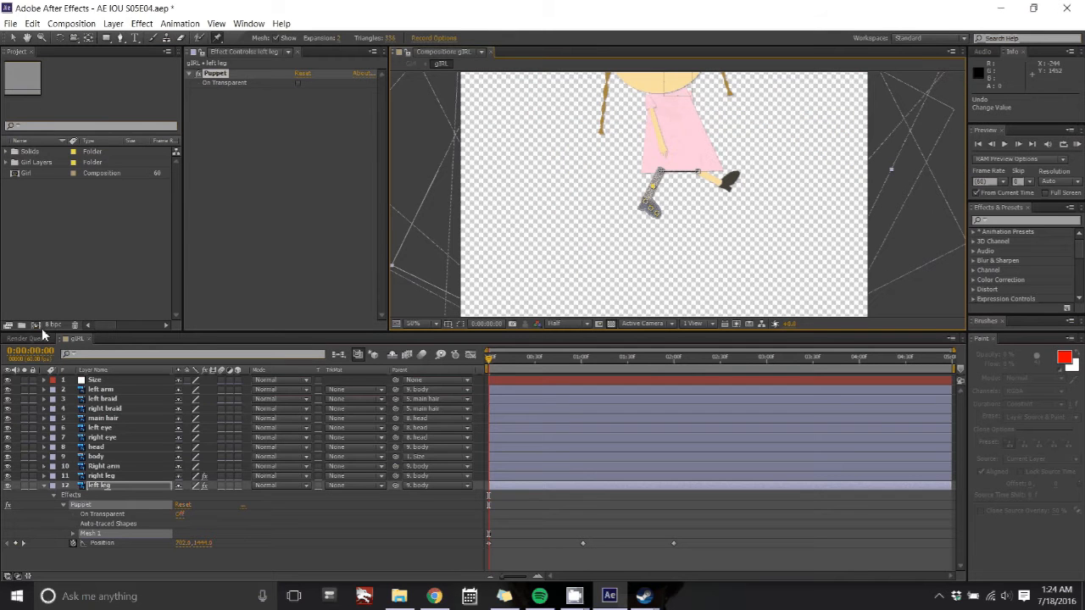
left_click(44, 485)
right_click(60, 505)
mouse_move(161, 391)
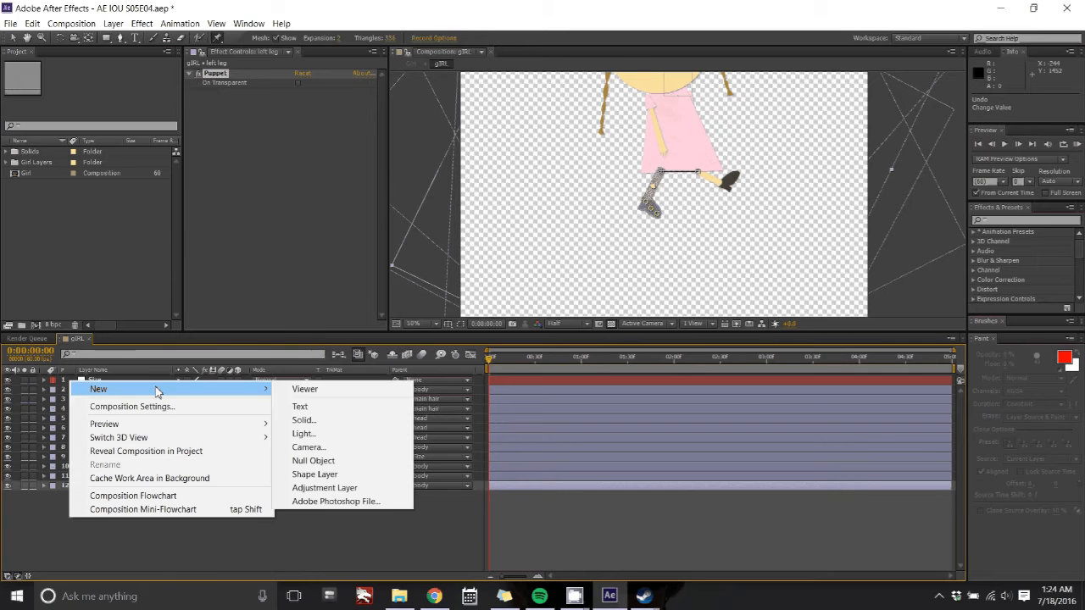
left_click(307, 420)
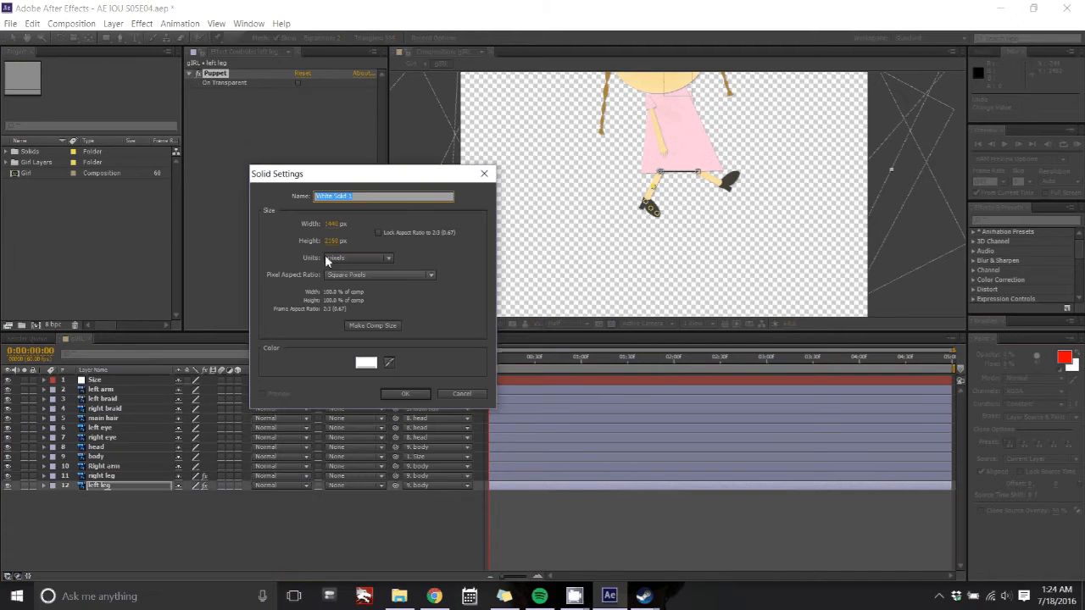
left_click(400, 394)
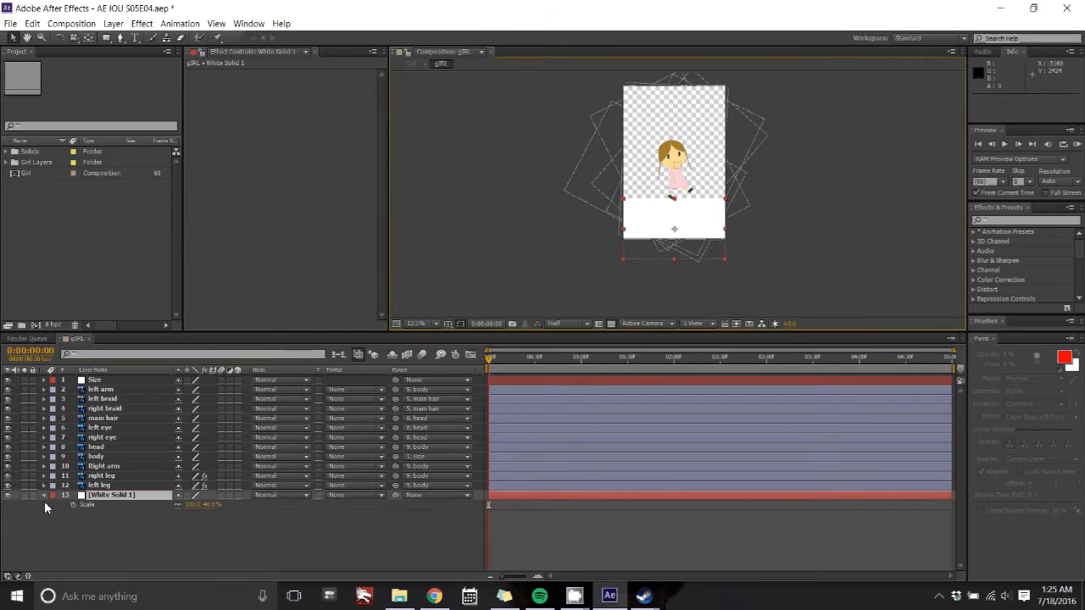
left_click(44, 495)
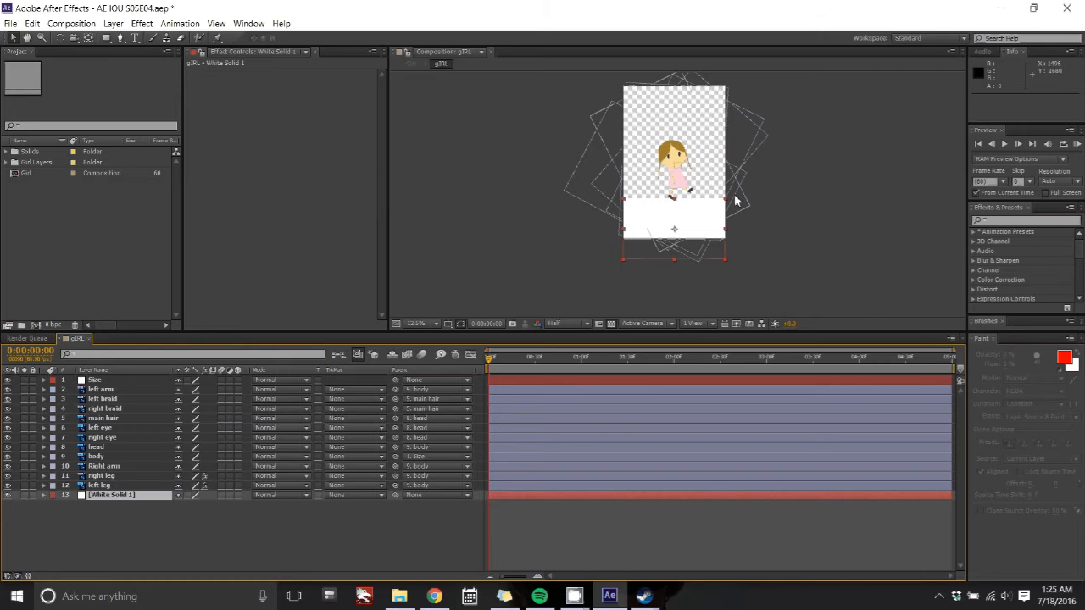
Step: Bend the left leg at frame 0 by dragging its puppet pins at the knee and foot
scroll(678, 194, "up", 6)
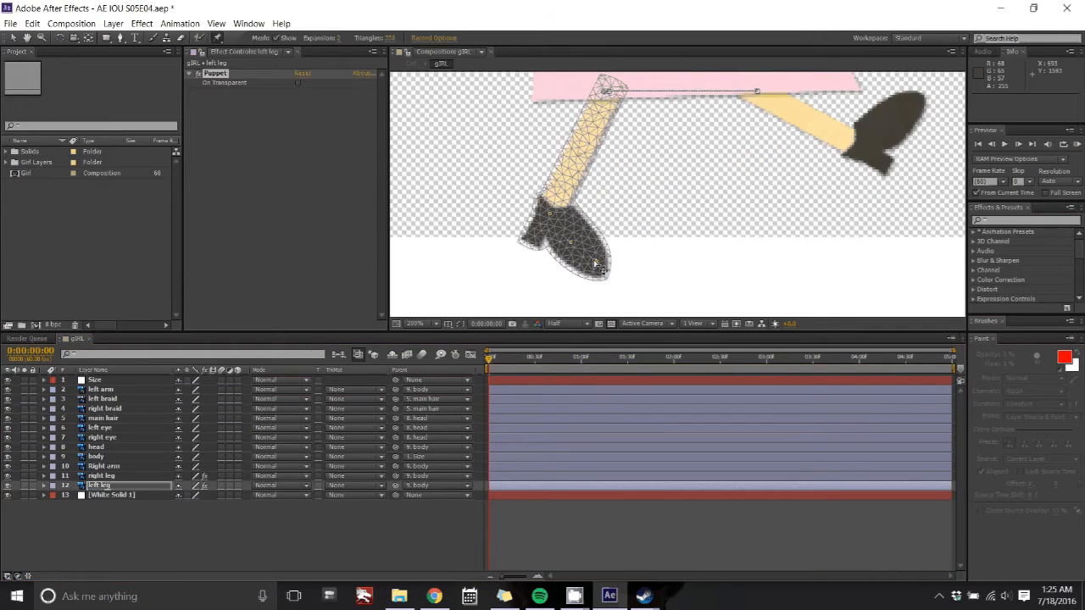
left_click_drag(600, 268, 600, 250)
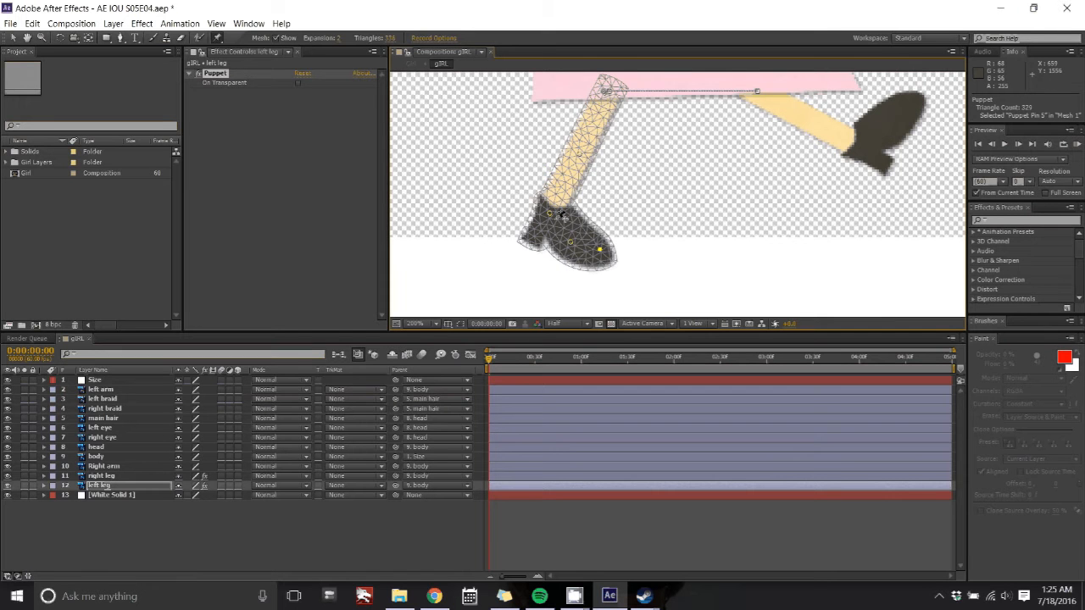
left_click_drag(549, 214, 545, 208)
left_click_drag(580, 156, 594, 172)
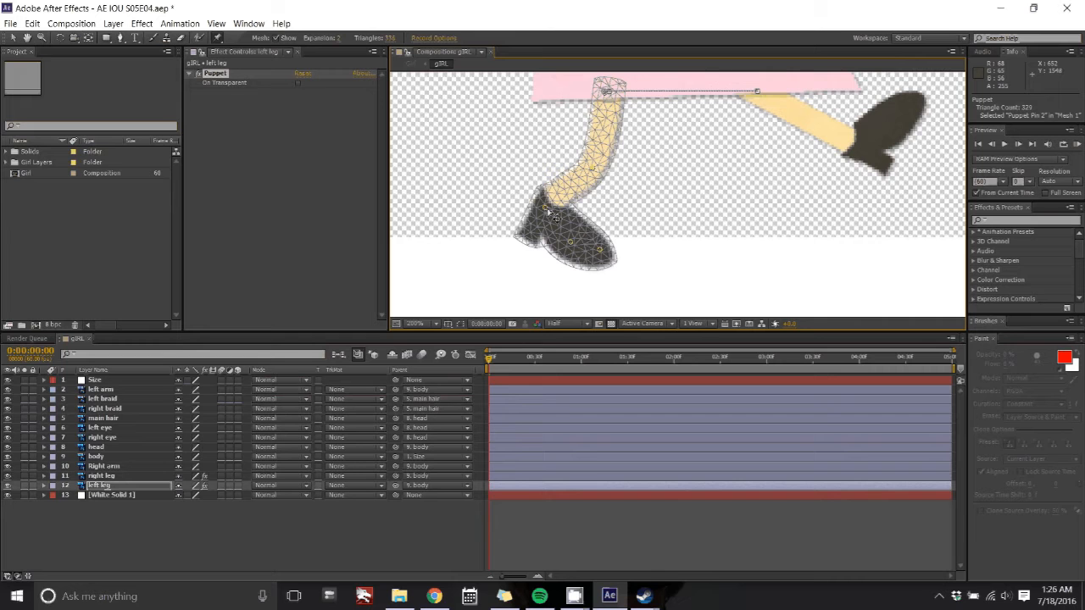
left_click_drag(550, 212, 598, 246)
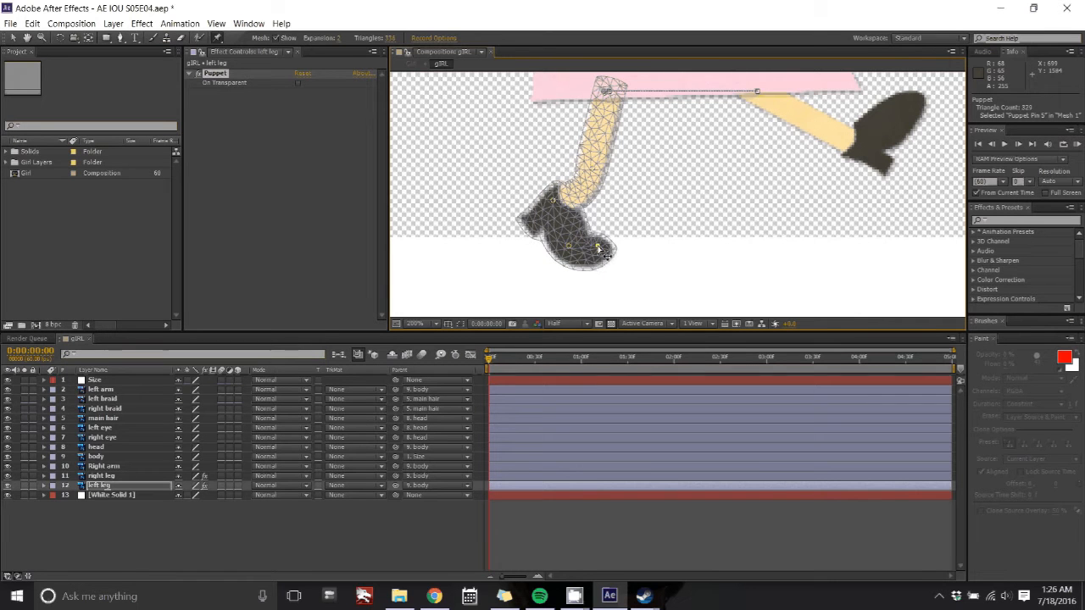
left_click(600, 174)
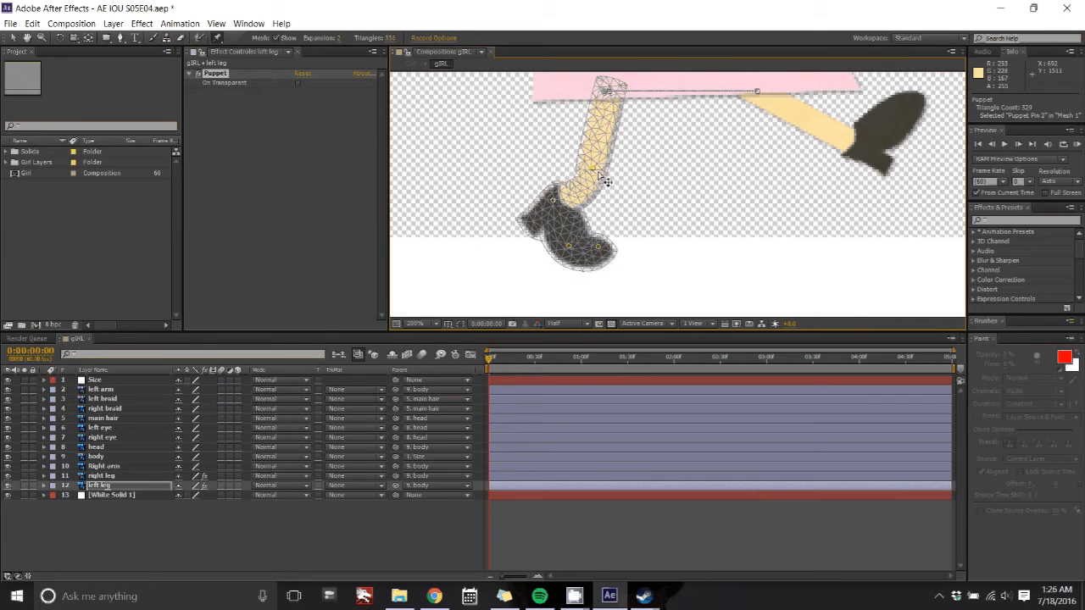
left_click_drag(605, 180, 631, 176)
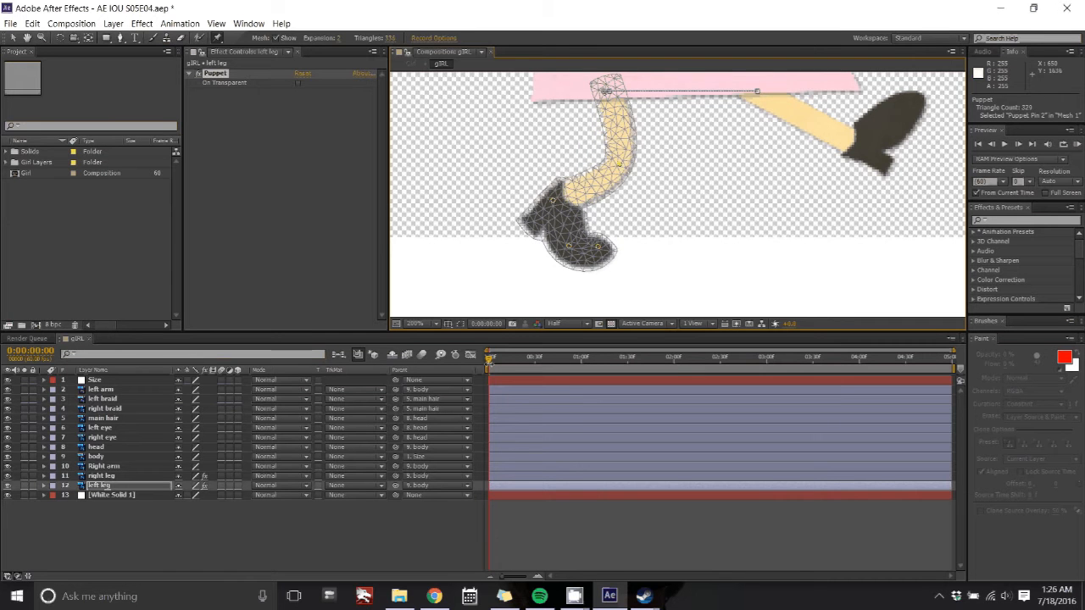
Step: Preview the animation and expand the left leg's transform and puppet mesh properties
key("space")
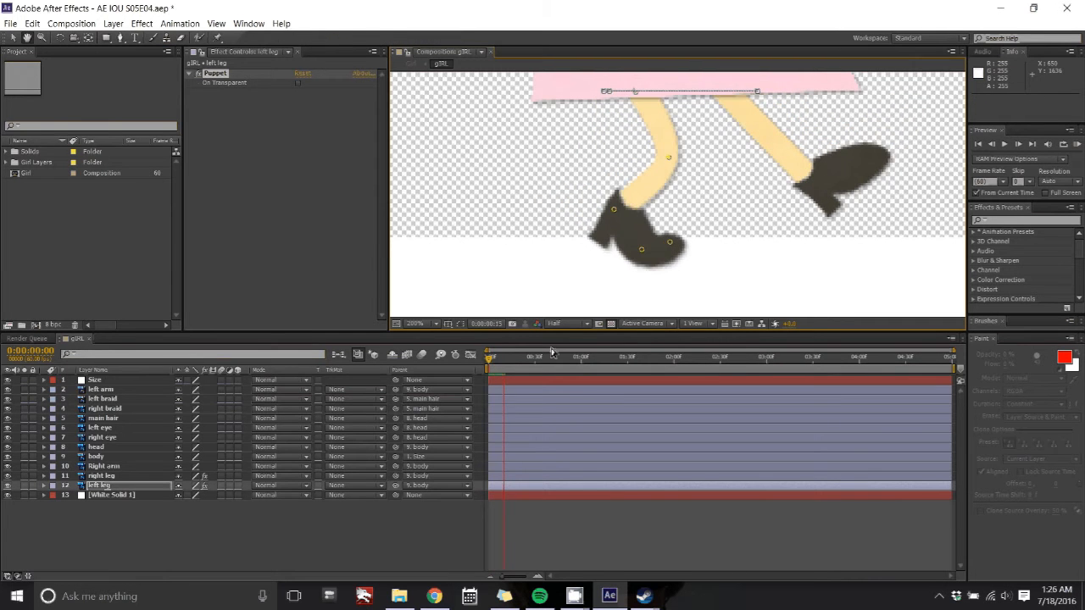
key("space")
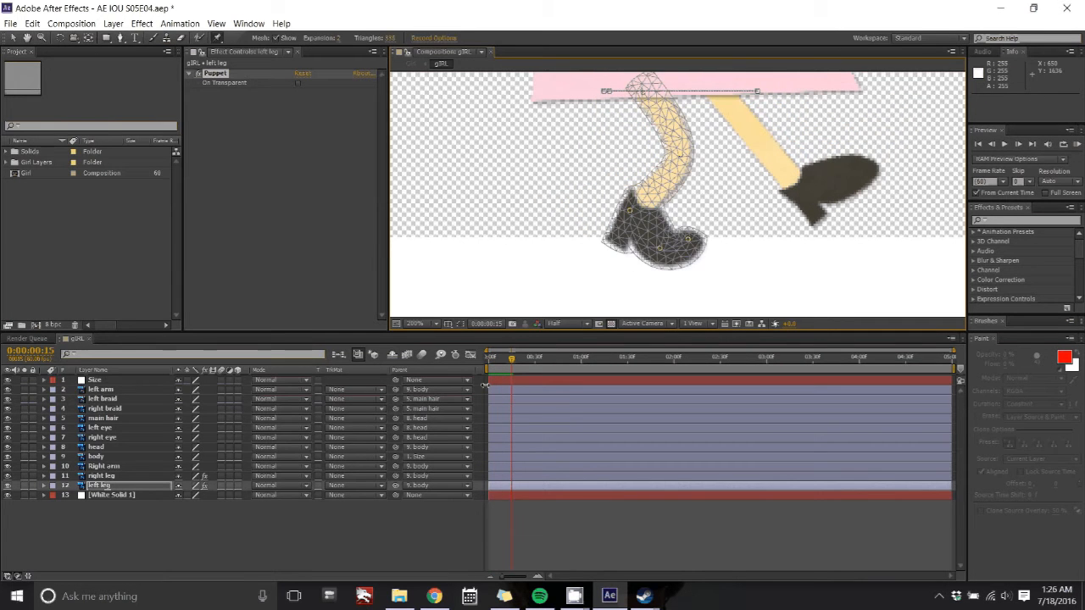
left_click(43, 486)
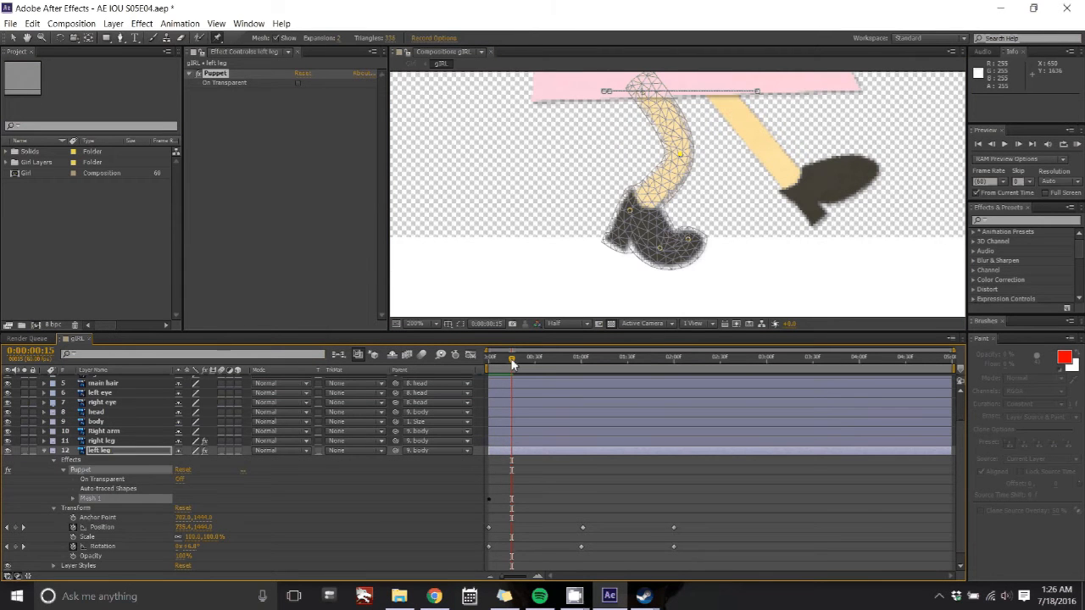
left_click_drag(512, 360, 488, 359)
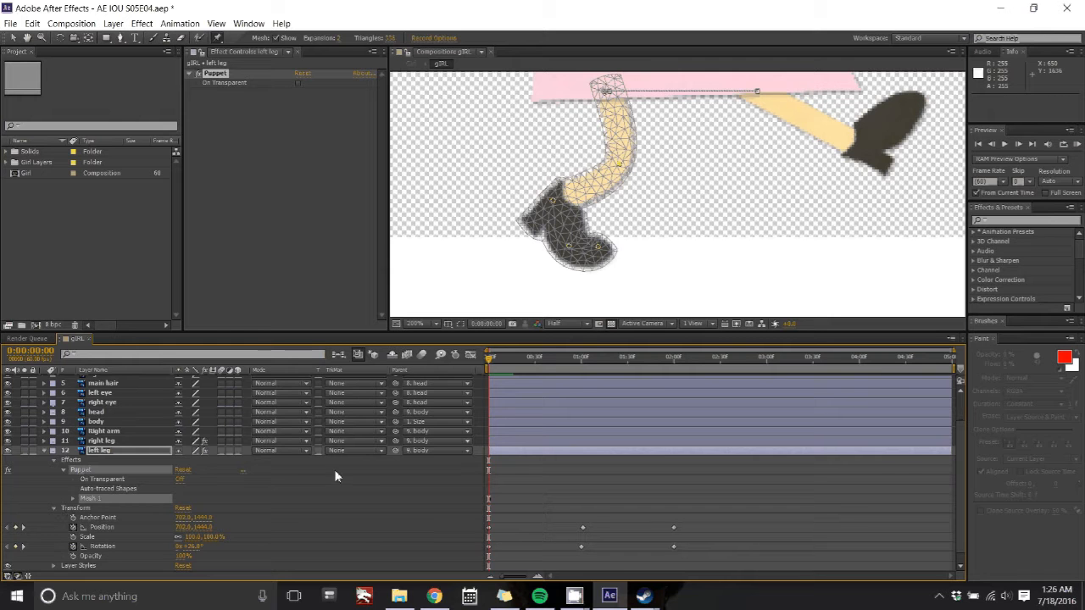
left_click(72, 498)
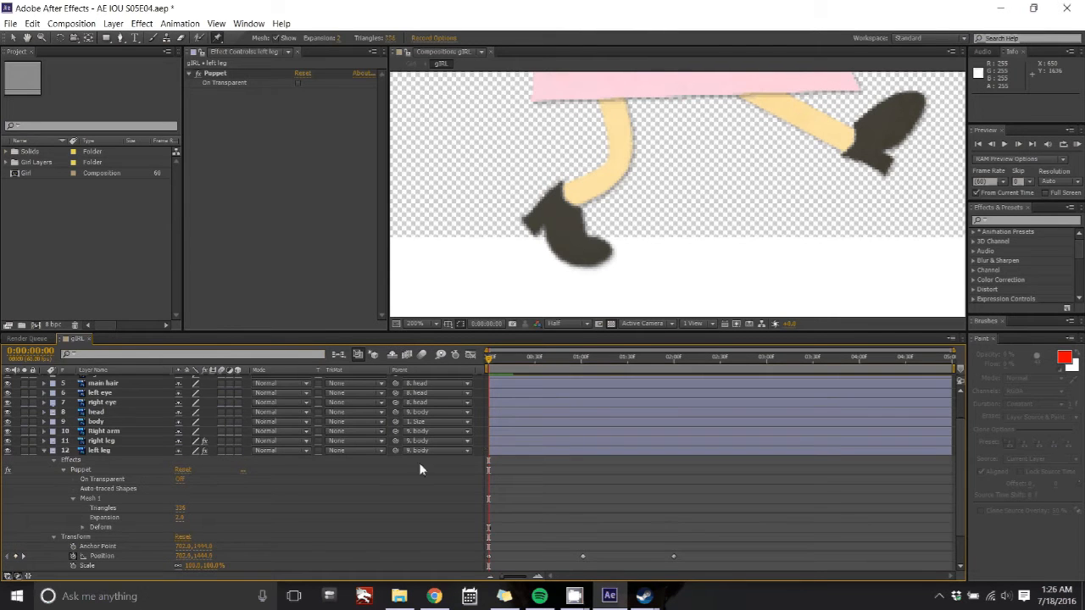
scroll(421, 469, "down", 1)
scroll(422, 469, "up", 1)
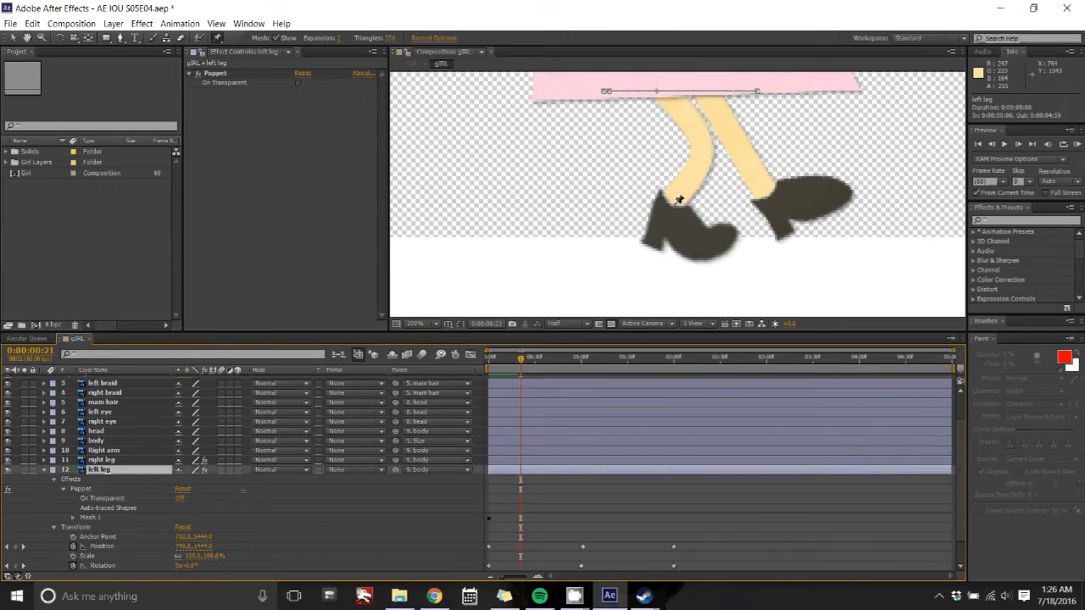
Step: Reposition the left leg's puppet pins at about 21 and 27 frames to straighten the leg and foot
left_click(677, 201)
left_click_drag(703, 151, 682, 166)
left_click_drag(659, 208, 646, 212)
mouse_move(696, 245)
left_mouse_down()
mouse_move(684, 257)
mouse_move(706, 260)
left_mouse_up()
left_click_drag(658, 92, 681, 69)
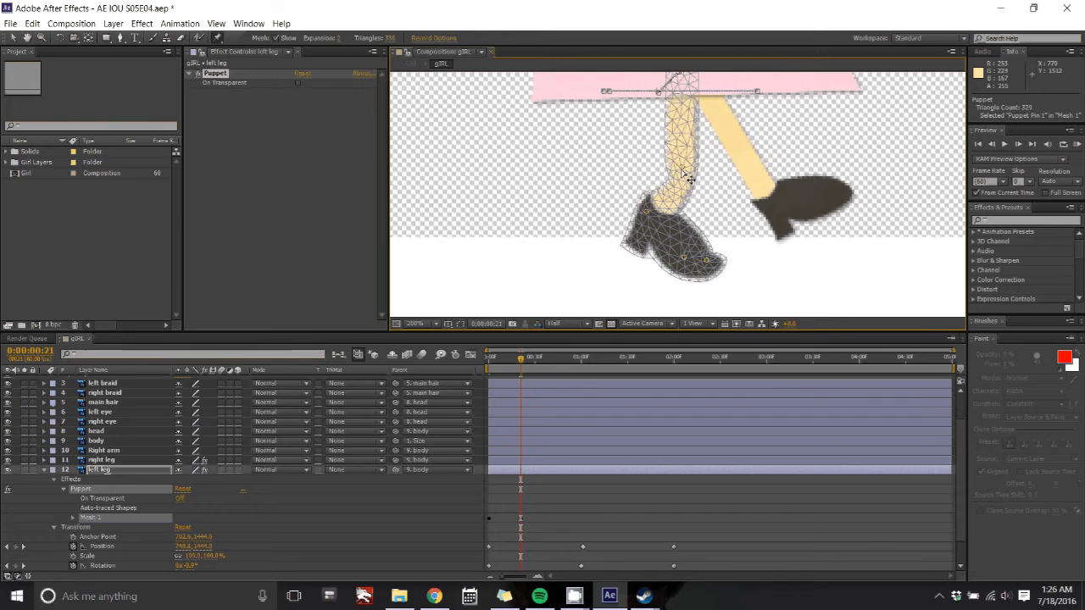
mouse_move(520, 357)
left_mouse_down()
mouse_move(562, 360)
mouse_move(533, 355)
left_mouse_up()
left_click_drag(743, 248, 748, 240)
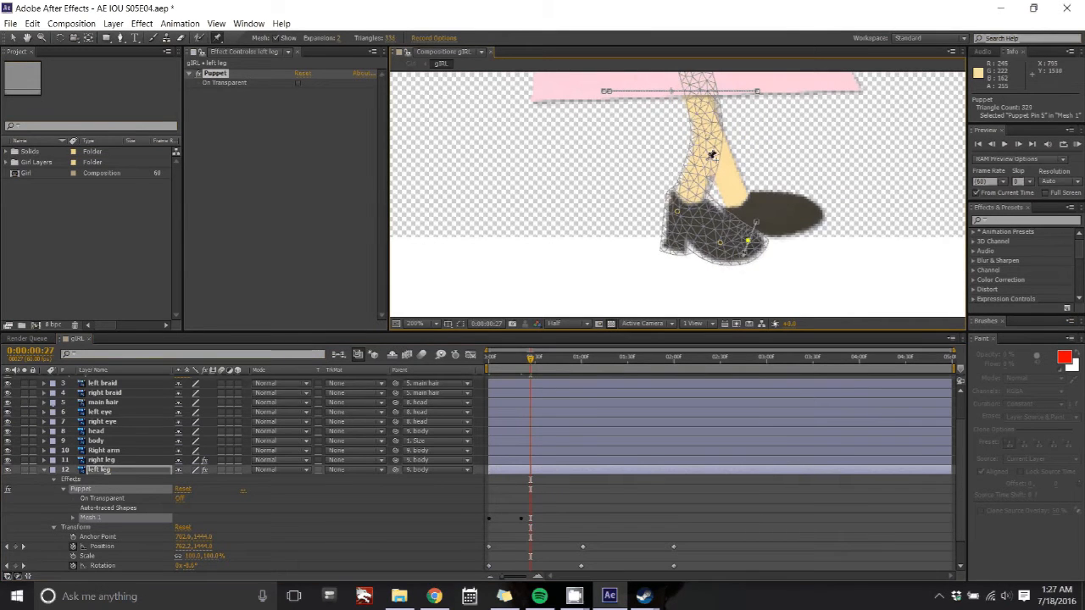
Step: Adjust the left leg's knee, heel and toe puppet pins at frame 27 to flatten the foot on the ground
left_click_drag(708, 133, 721, 132)
left_click_drag(677, 211, 691, 194)
left_click_drag(747, 241, 763, 224)
left_click_drag(721, 242, 736, 221)
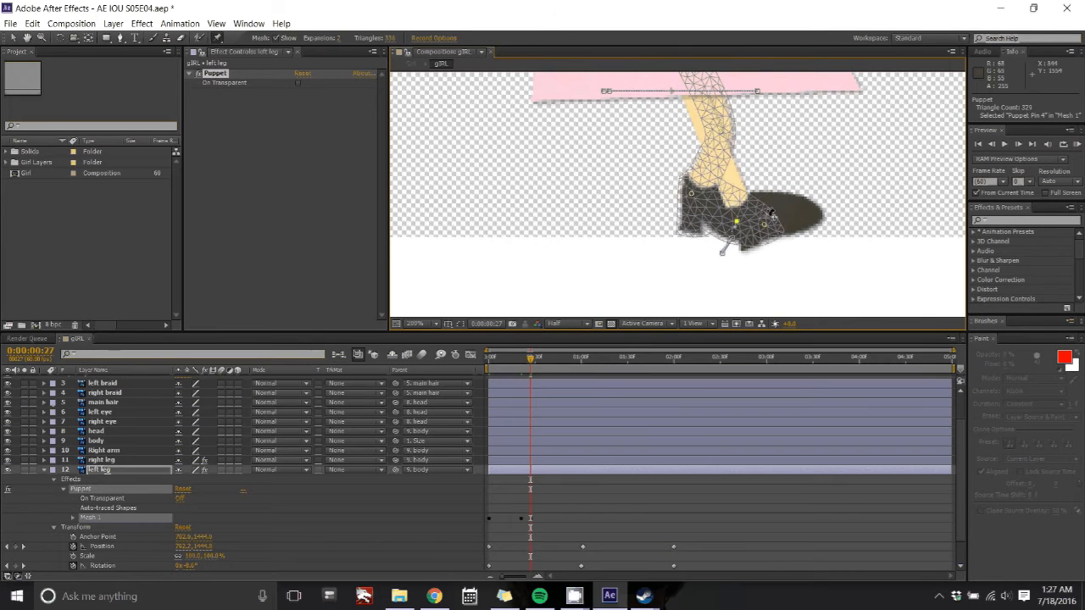
left_click_drag(721, 133, 726, 129)
Step: Reposition the left leg's puppet pins at about 1 second and about 1 second 40 frames to lift the leg
left_click_drag(531, 359, 568, 365)
left_click_drag(799, 110, 812, 117)
left_click_drag(807, 181, 897, 144)
left_click_drag(567, 361, 644, 362)
left_click_drag(688, 174, 698, 181)
Step: Bend the left leg backward at about 2 seconds by dragging its knee, heel and toe puppet pins
left_click_drag(644, 360, 675, 361)
left_click_drag(570, 240, 581, 262)
mouse_move(613, 270)
left_mouse_down()
mouse_move(626, 269)
mouse_move(616, 261)
left_mouse_up()
left_click_drag(609, 192, 632, 186)
left_click_drag(579, 234, 581, 220)
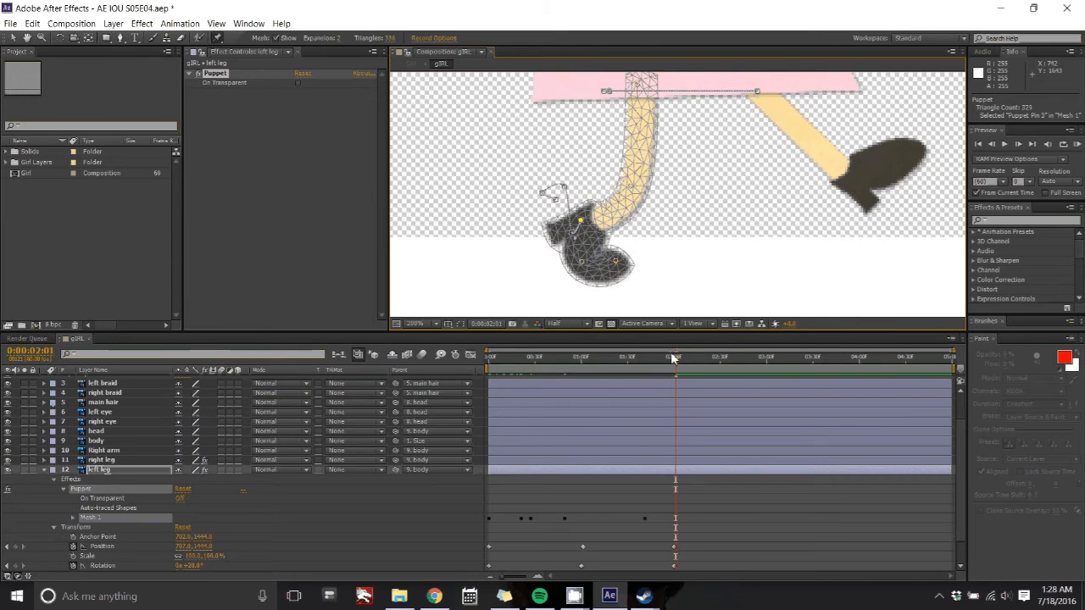
Step: Preview the walk animation from the start of the timeline
left_click_drag(673, 357, 490, 329)
key("space")
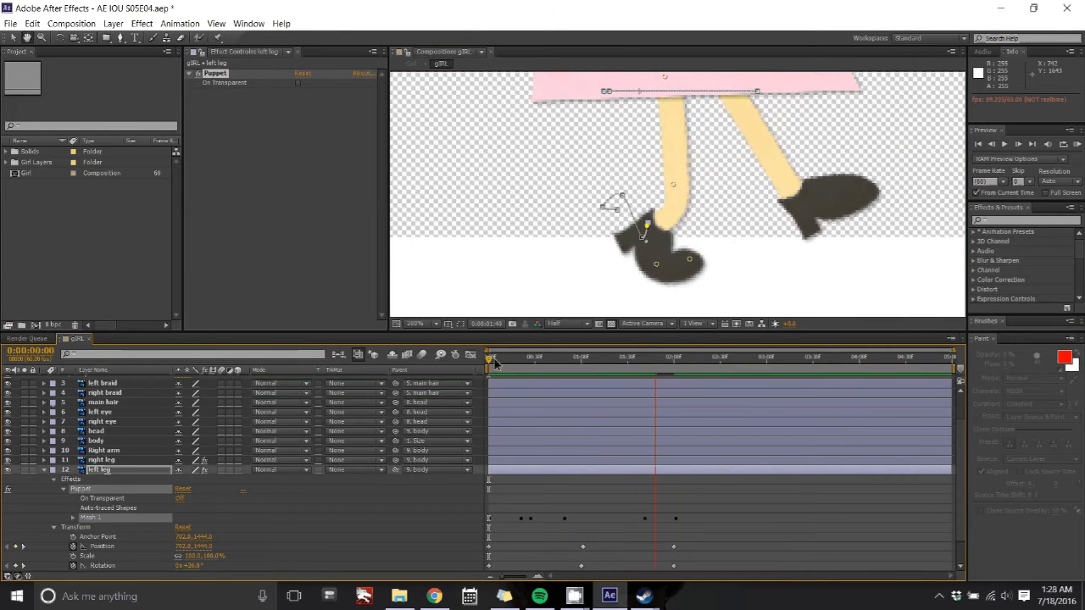
left_click(720, 359)
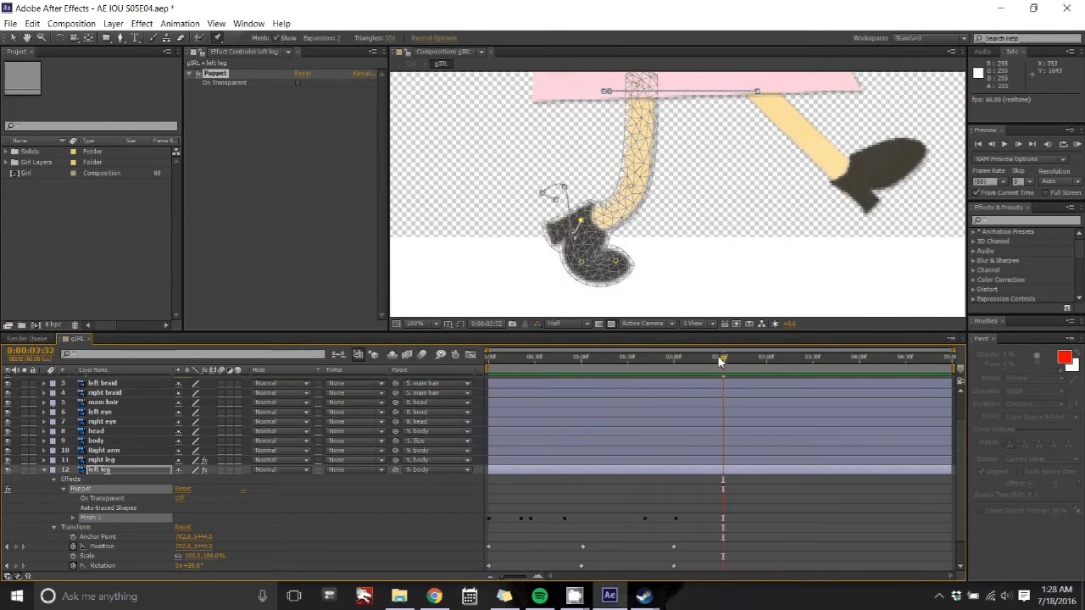
key("space")
Step: Try to delete the left leg's puppet pin keyframe near frame 9, then undo the removal
left_click(73, 517)
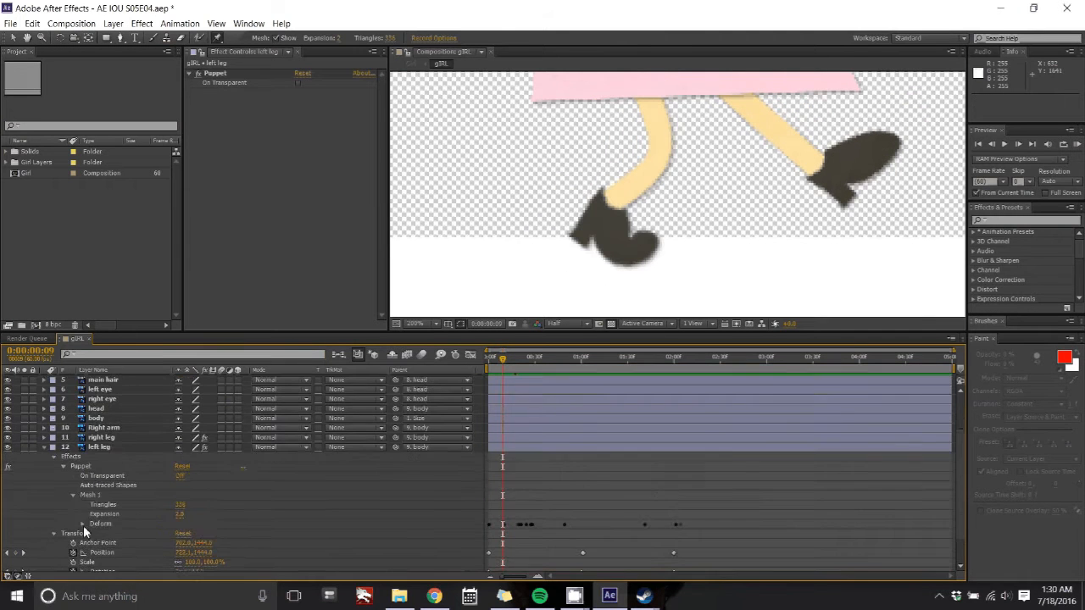
left_click(82, 525)
left_click(91, 450)
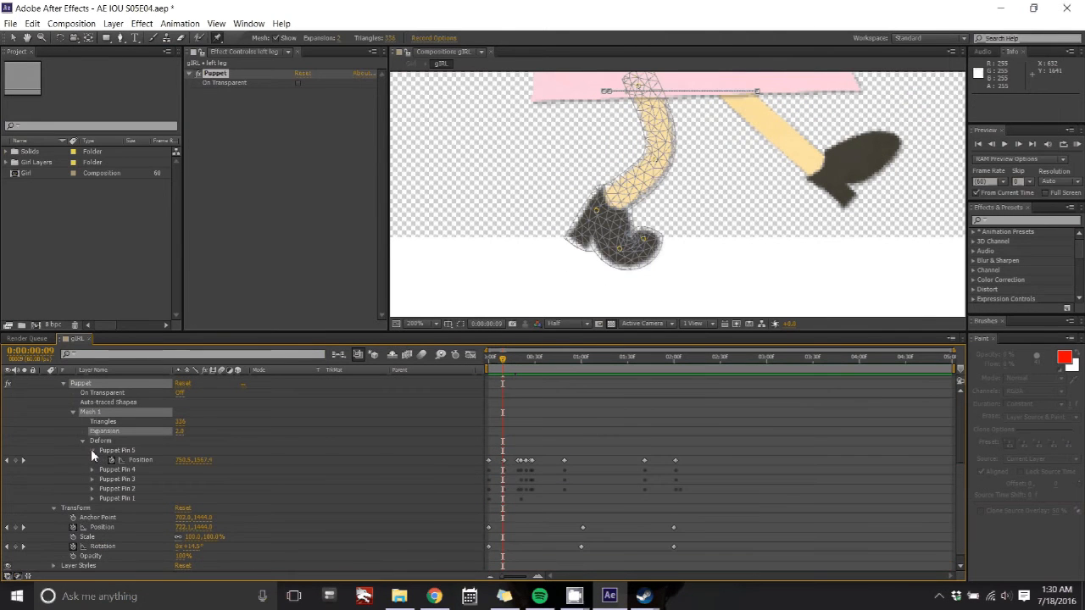
left_click(505, 461)
key("Delete")
left_click(119, 469)
left_click(120, 498, "shift")
left_click_drag(501, 462, 503, 507)
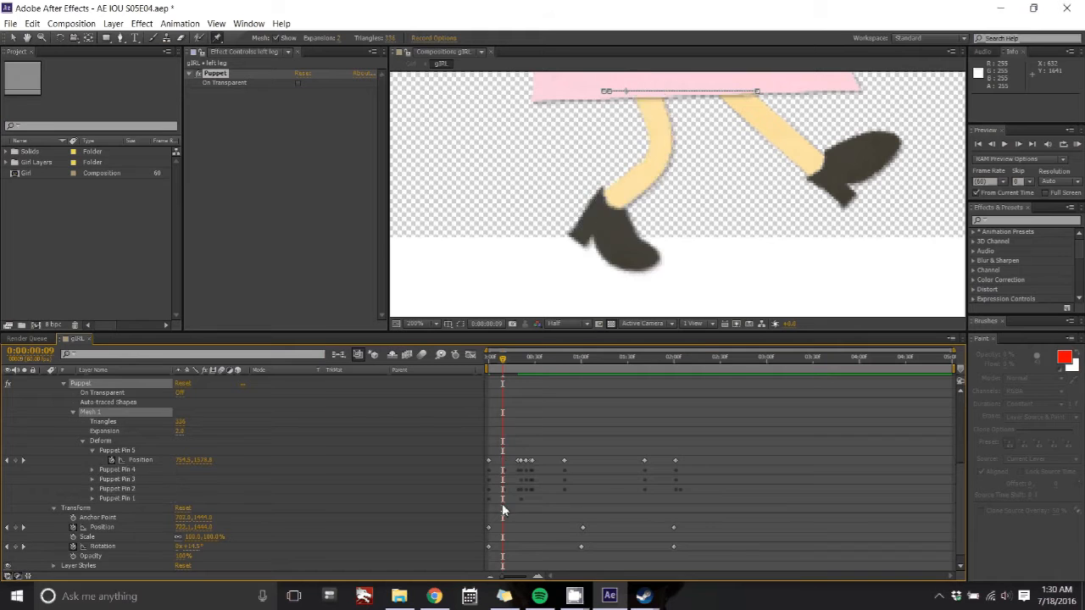
key("ctrl+z")
Step: Expand the Position properties of all five puppet pins on the left leg to view their keyframes
left_click(74, 499)
scroll(204, 477, "down", 3)
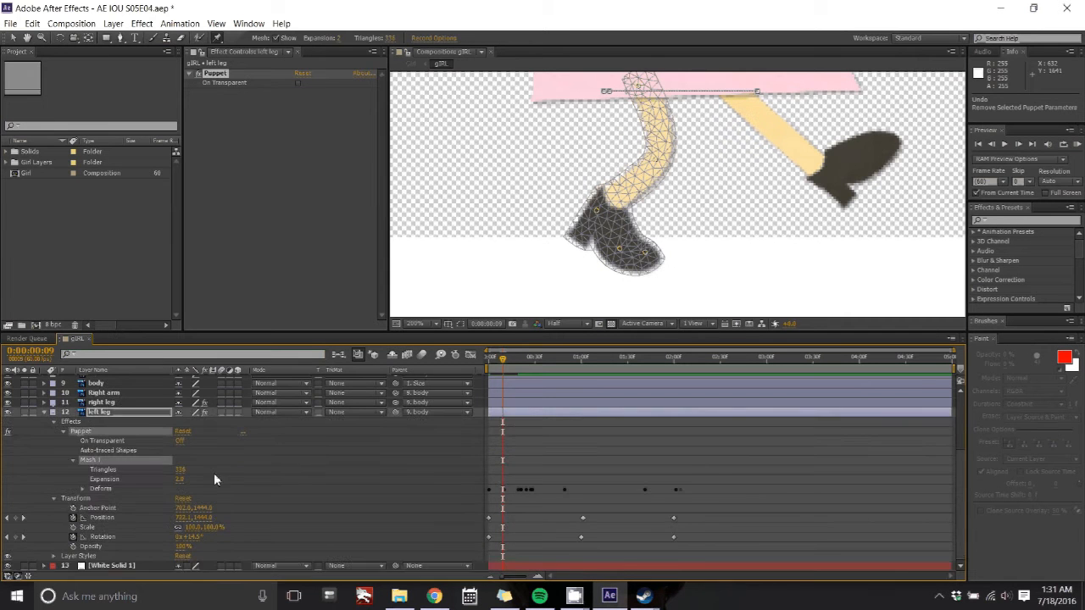
left_click(214, 475)
left_click(83, 489)
scroll(279, 480, "down", 3)
left_click(118, 451)
left_click(117, 460)
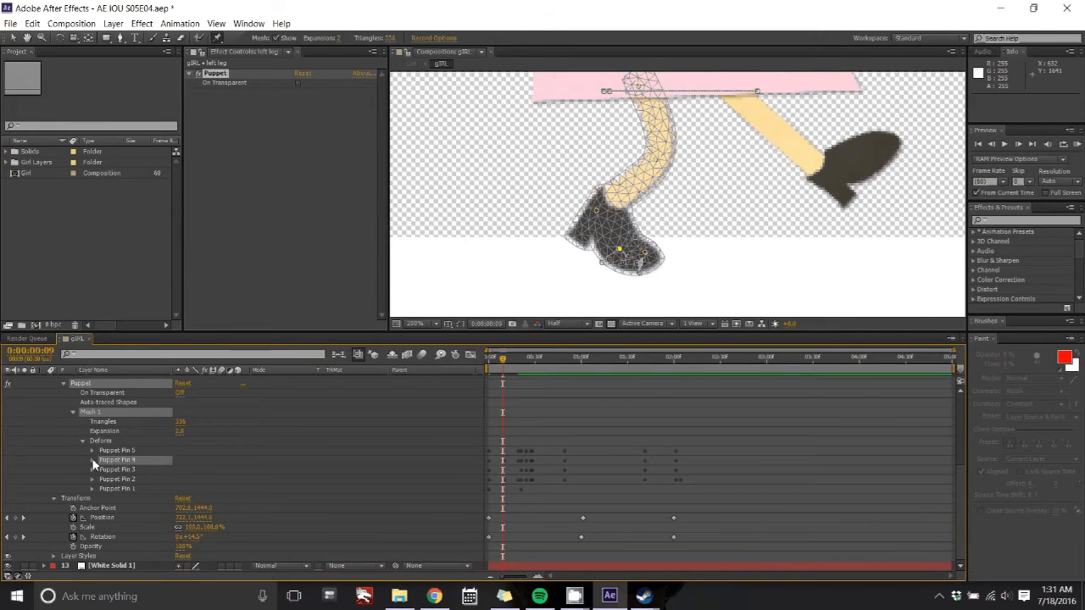
left_click(91, 460)
left_click(92, 479)
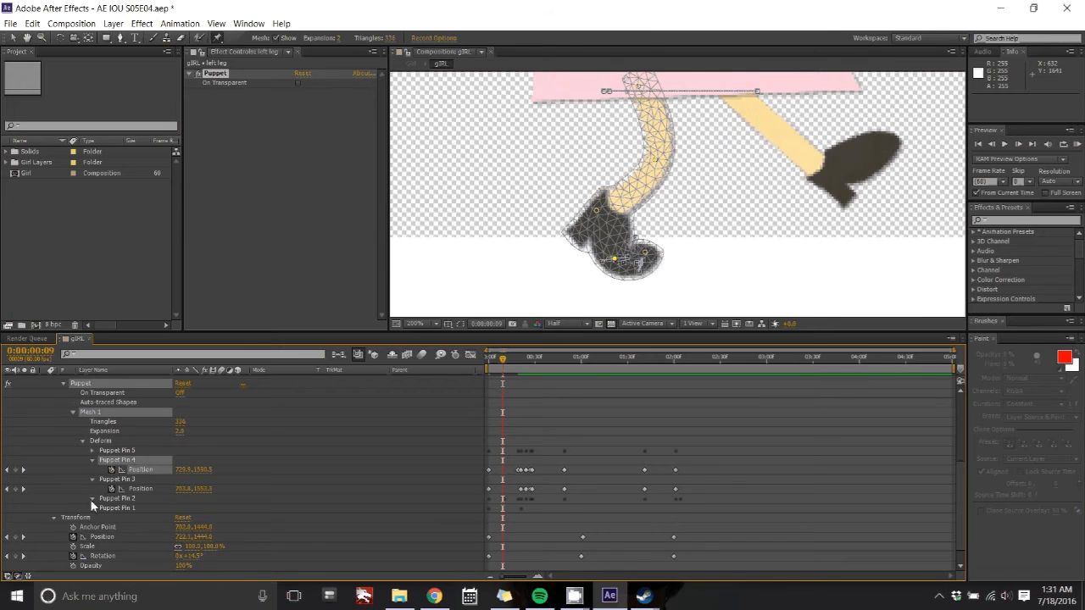
left_click(93, 499)
left_click(117, 499)
left_click(93, 517)
left_click(91, 451)
scroll(254, 467, "down", 2)
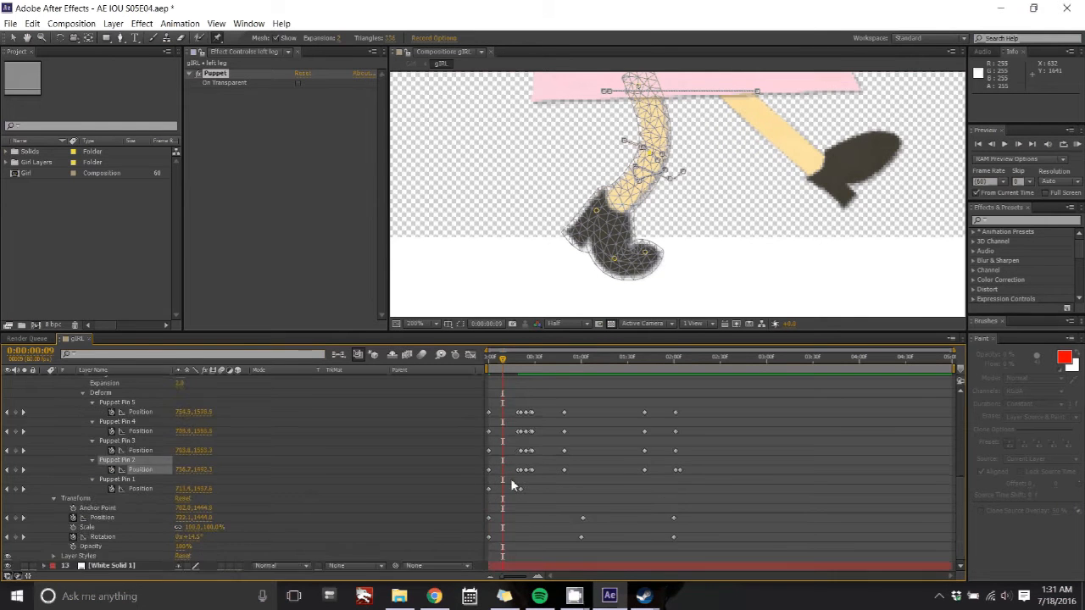
scroll(511, 476, "up", 3)
Step: Drag the left leg's puppet pins around frame 23 so the foot stays planted with the toe raised
left_click_drag(502, 360, 529, 363)
left_click_drag(634, 238, 681, 222)
left_click_drag(726, 243, 735, 252)
left_click_drag(753, 239, 764, 239)
left_click_drag(696, 136, 722, 146)
left_click_drag(528, 360, 540, 365)
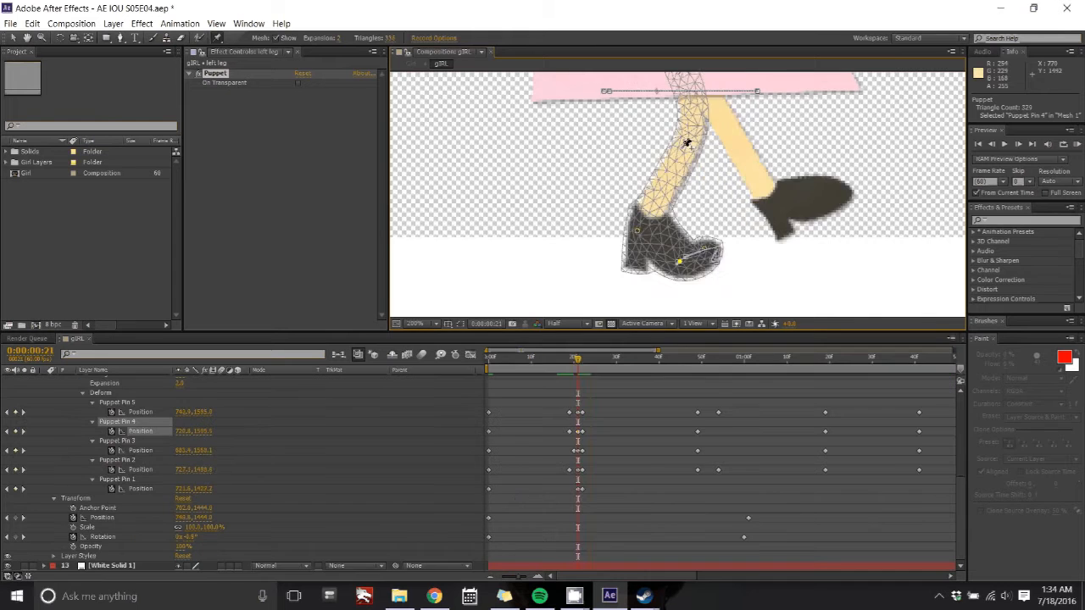
Step: Select and delete the puppet pin keyframes at frame 22 on the left leg
left_click_drag(506, 381, 582, 416)
left_click(583, 432)
left_click(583, 451)
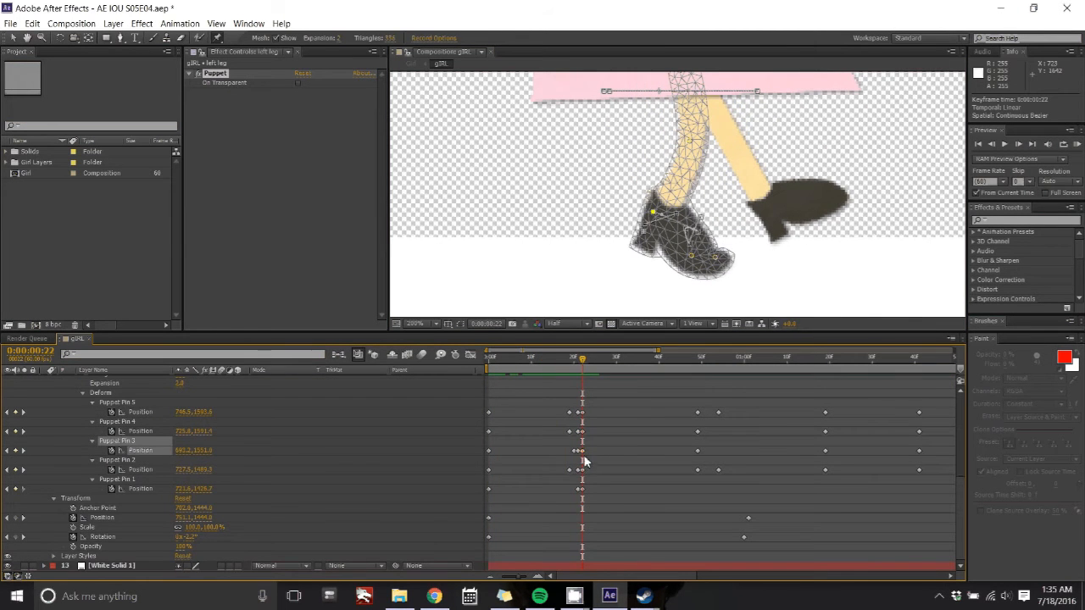
key("Delete")
Step: Preview the left leg animation and return to frame 24
left_click_drag(582, 362, 675, 406)
key("space")
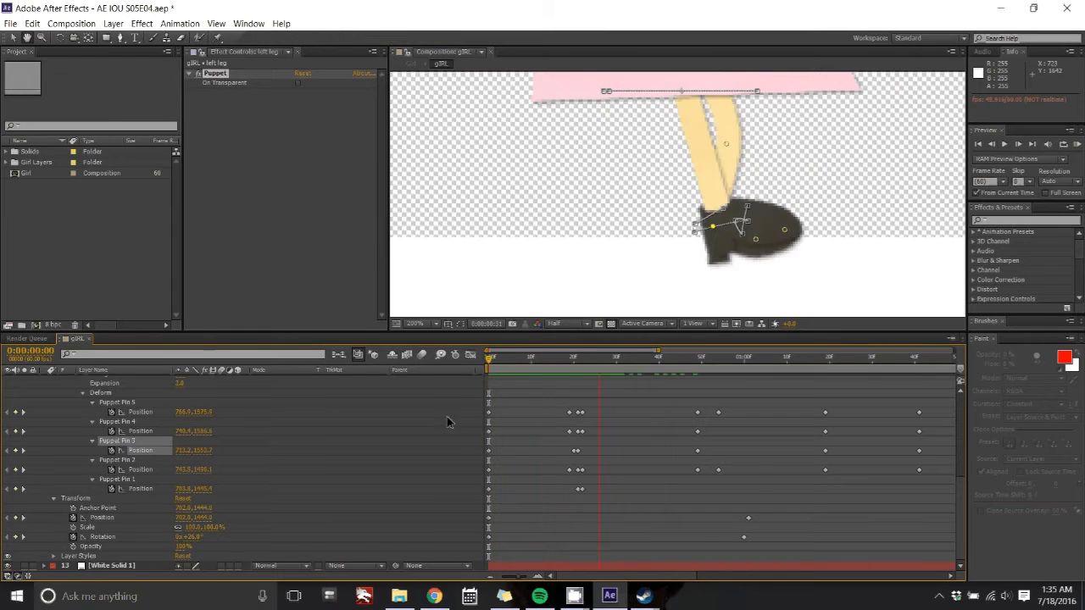
left_click_drag(673, 362, 591, 383)
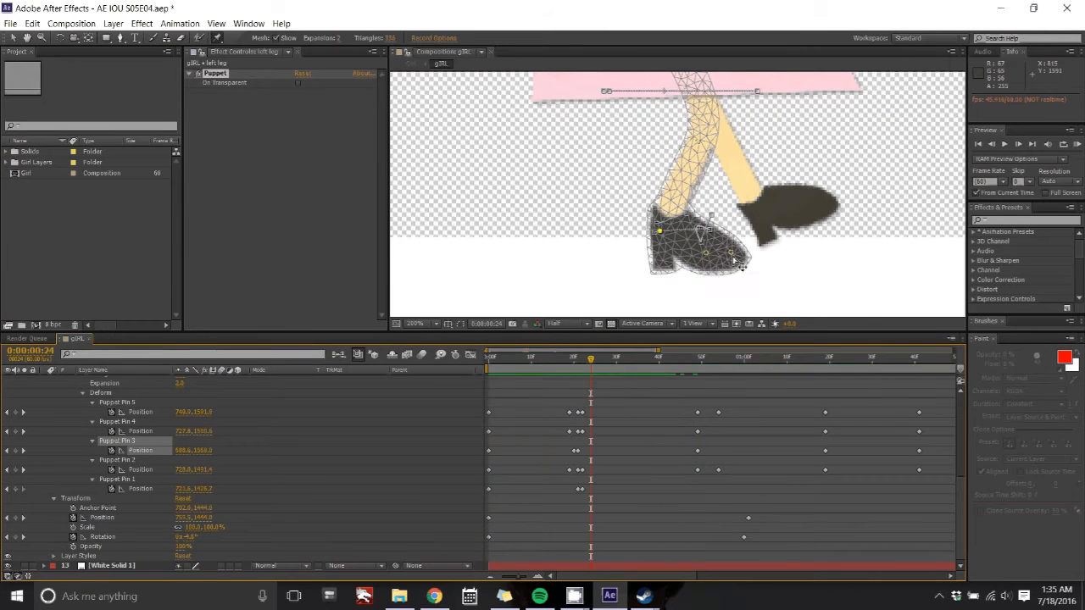
Step: Nudge the left foot's toe pin at frame 24 and the top hip pin at about 1 second 40 frames, then preview
mouse_move(731, 253)
left_mouse_down()
mouse_move(706, 259)
mouse_move(729, 250)
left_mouse_up()
left_click_drag(591, 360, 660, 357)
left_click_drag(765, 134, 759, 136)
left_click_drag(660, 361, 929, 328)
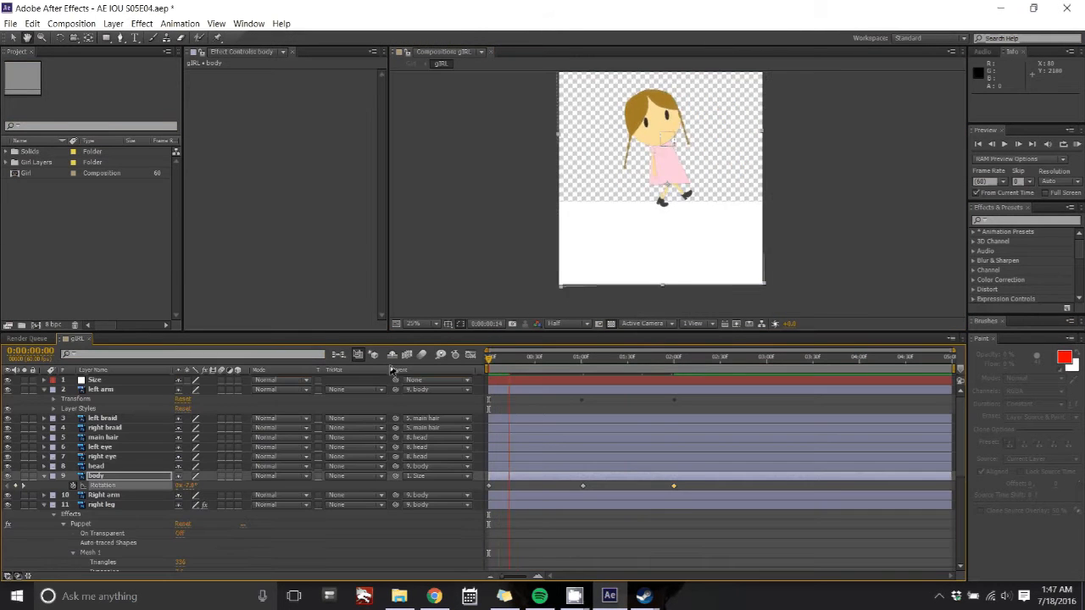
key("space")
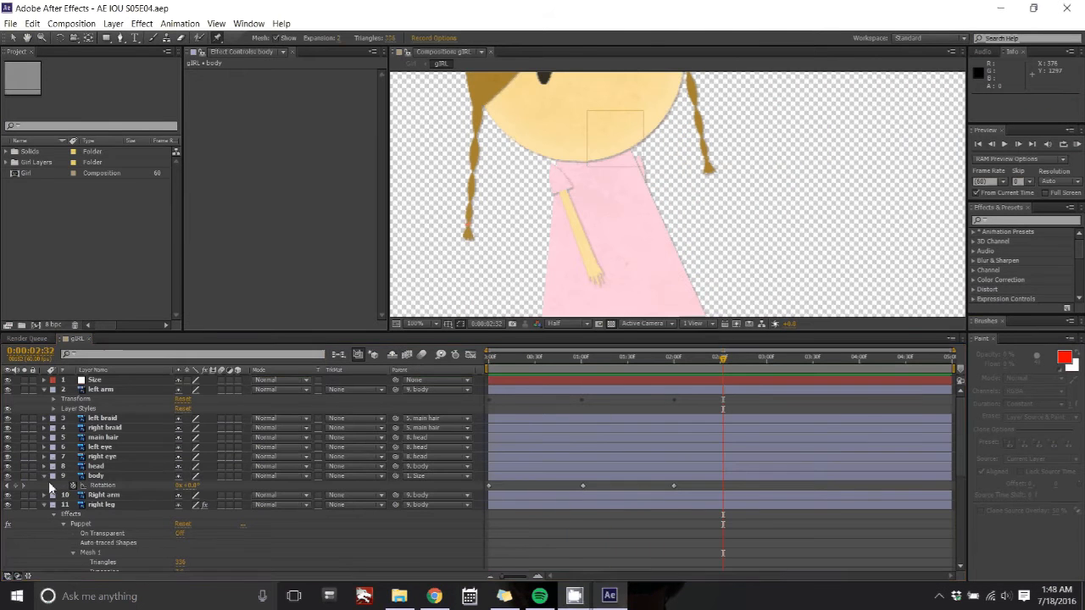
Step: Add puppet pins to the left arm at the shoulder and the hand
left_click(45, 477)
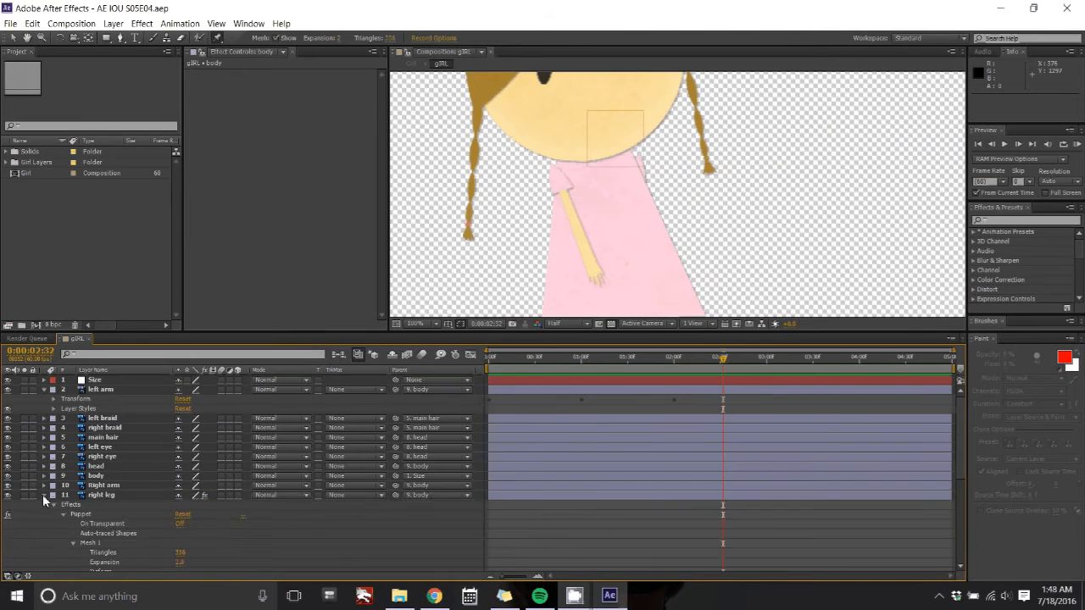
left_click(42, 494)
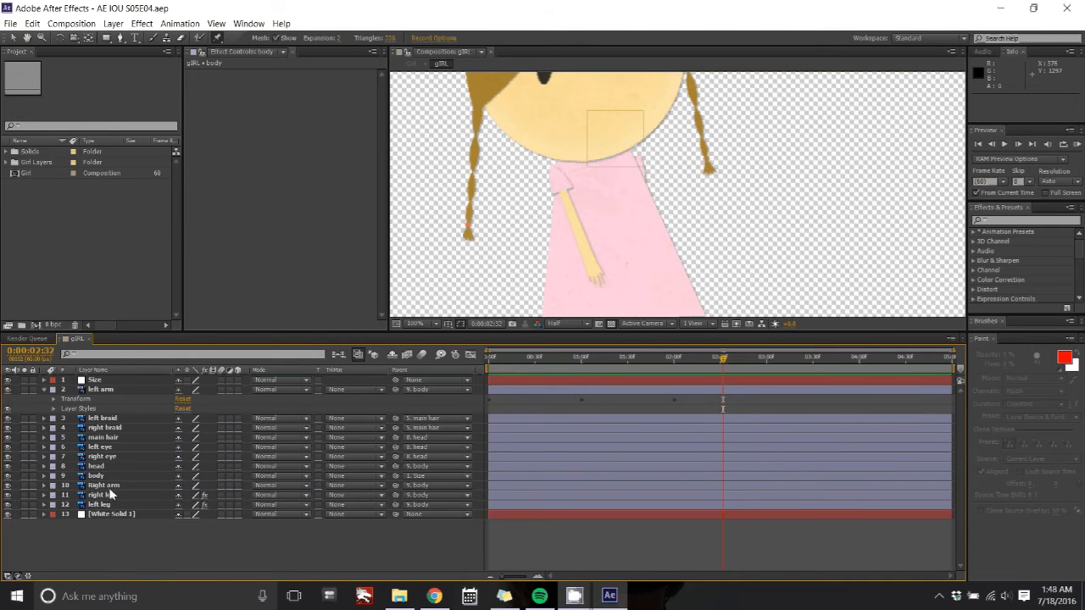
left_click(110, 485)
left_click(100, 389)
left_click(561, 172)
scroll(636, 220, "down", 2)
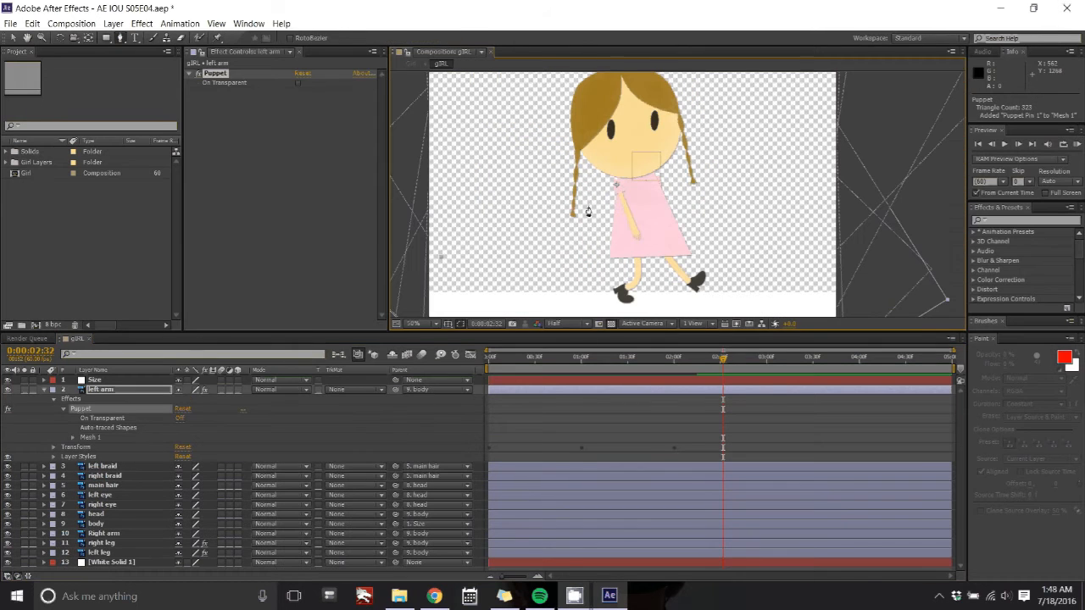
left_click(218, 39)
left_click(628, 210)
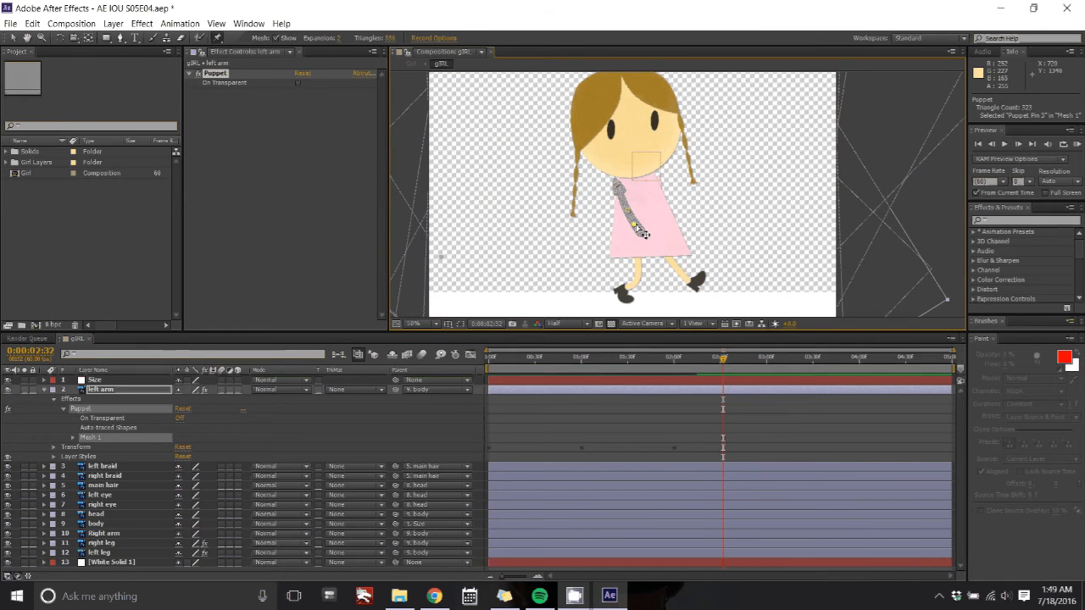
Step: Move the left arm's hand pin backward at about 1 second 20 frames and preview the swing
left_click_drag(616, 380, 581, 377)
left_click_drag(629, 208, 607, 231)
key("space")
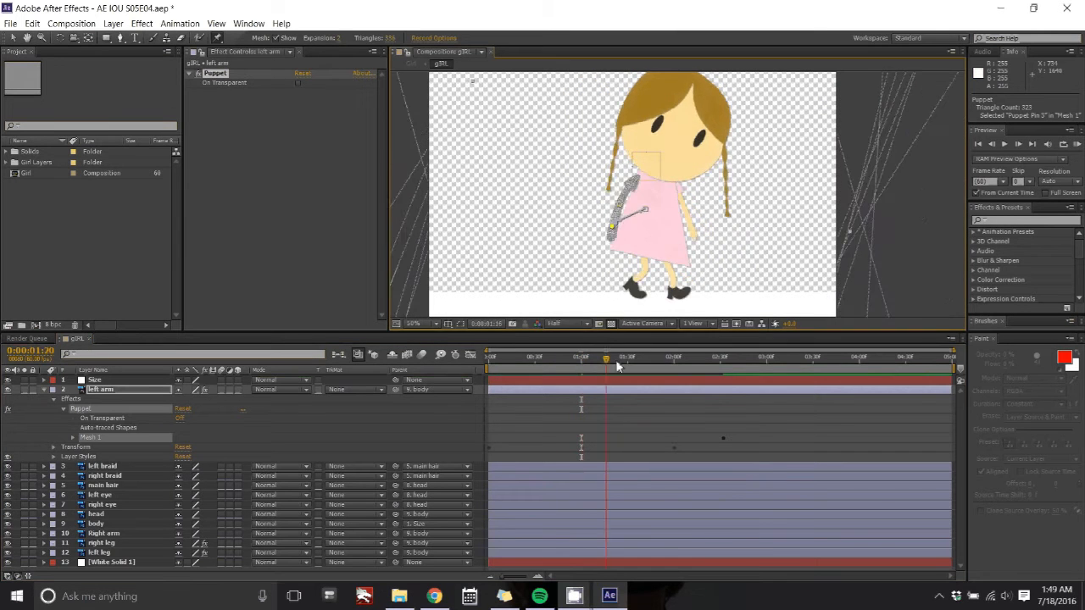
Step: Keyframe the left and right eyes' positions at frame 0 and shift both eyes sideways at about 1 second
key("u")
left_click(106, 409)
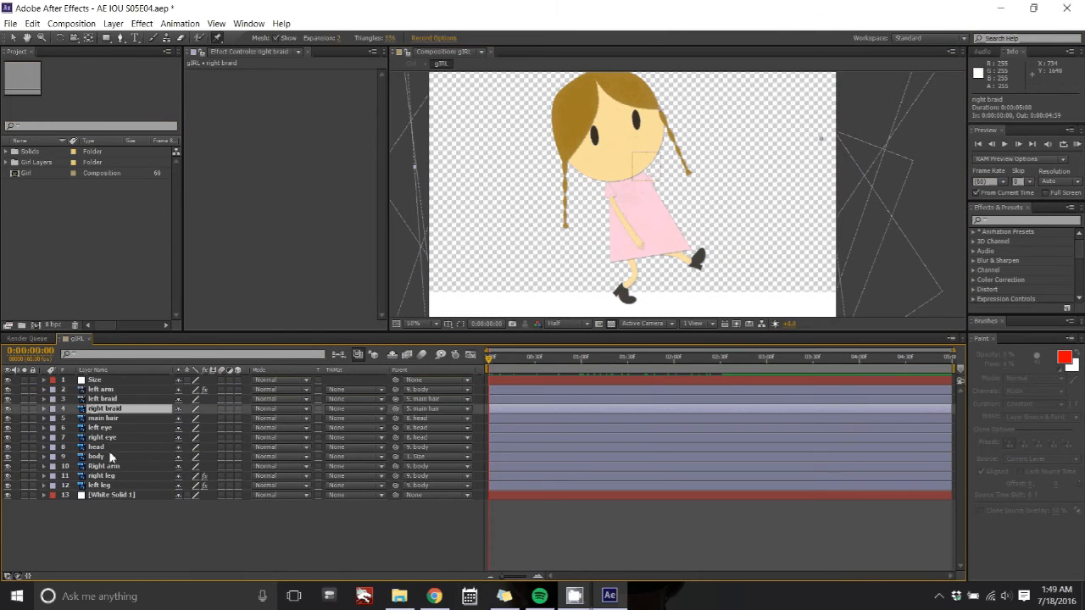
left_click(102, 475)
left_click(100, 428)
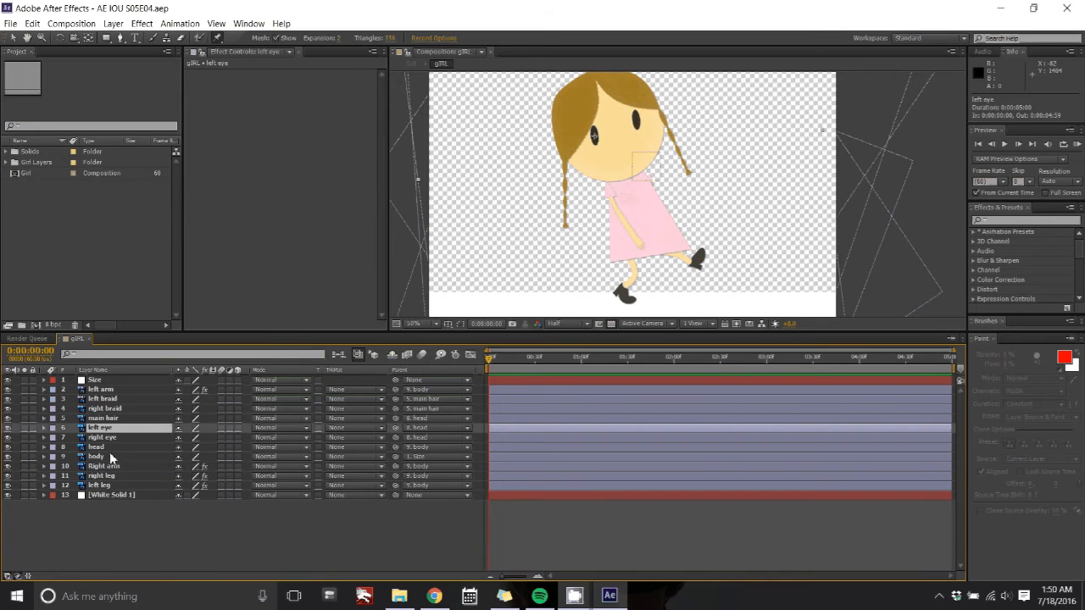
left_click(103, 438, "shift")
key("p")
left_click(73, 438)
left_click_drag(490, 360, 582, 358)
left_click_drag(203, 459, 289, 410)
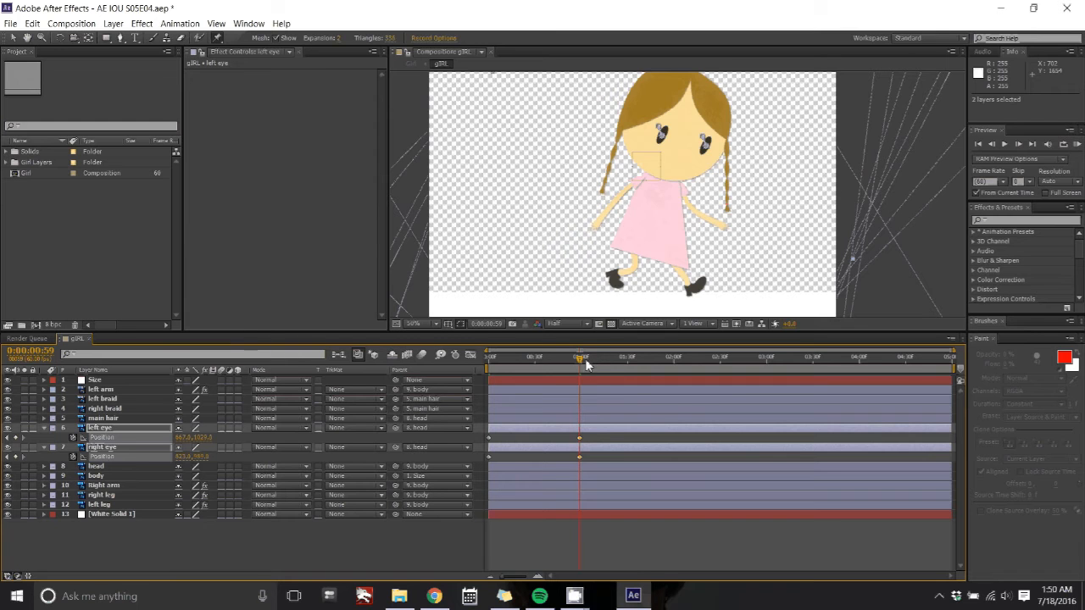
key("space")
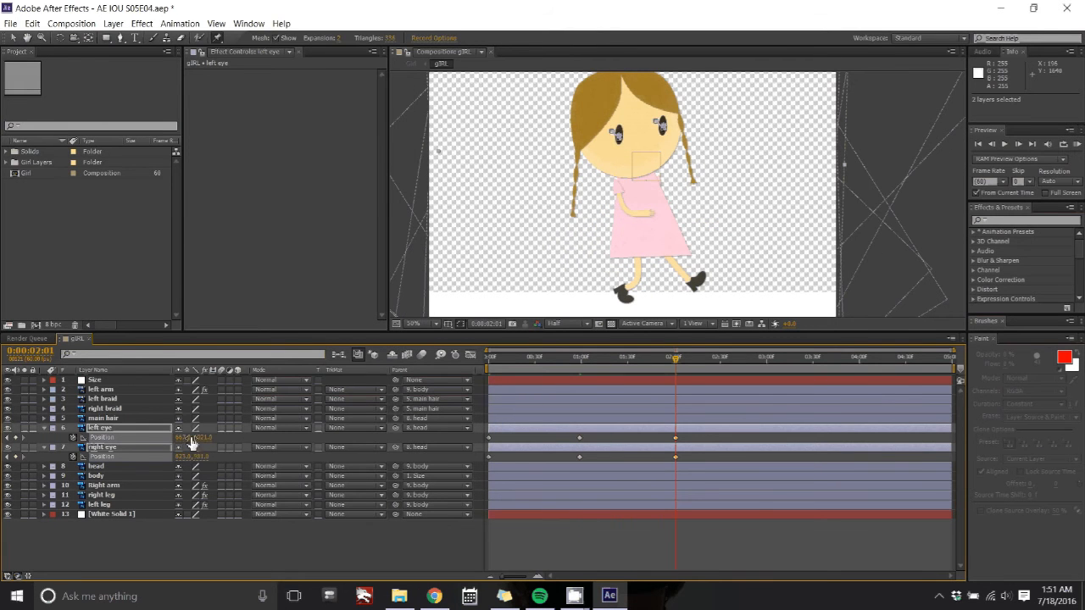
Step: Limit the work area to end at about 2 seconds and preview the eye animation
left_click_drag(950, 371, 694, 385)
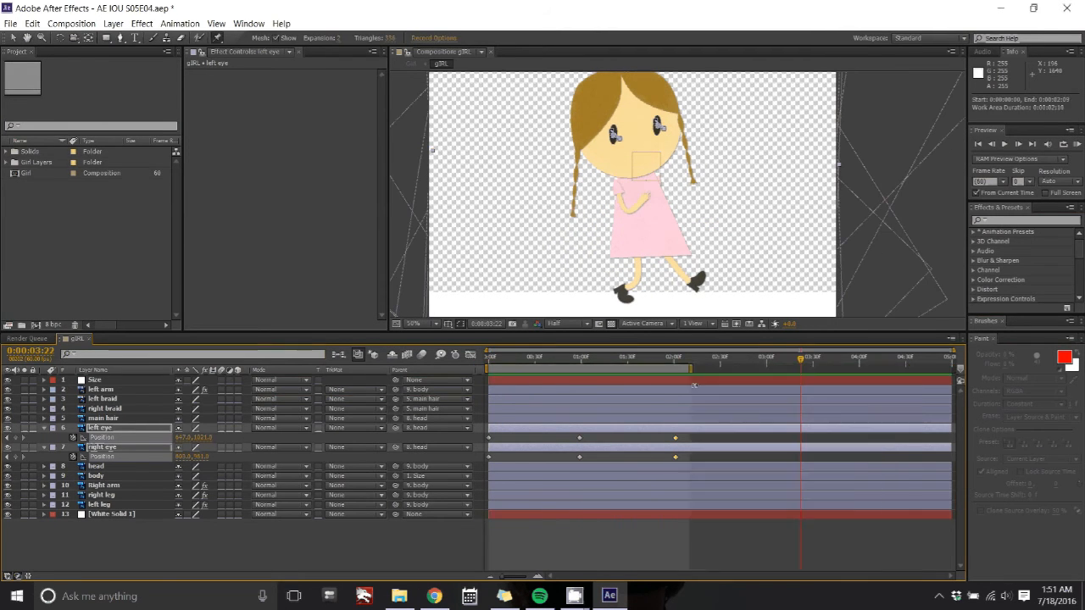
left_click_drag(952, 351, 486, 406)
left_click(493, 382)
left_click(797, 428)
key("space")
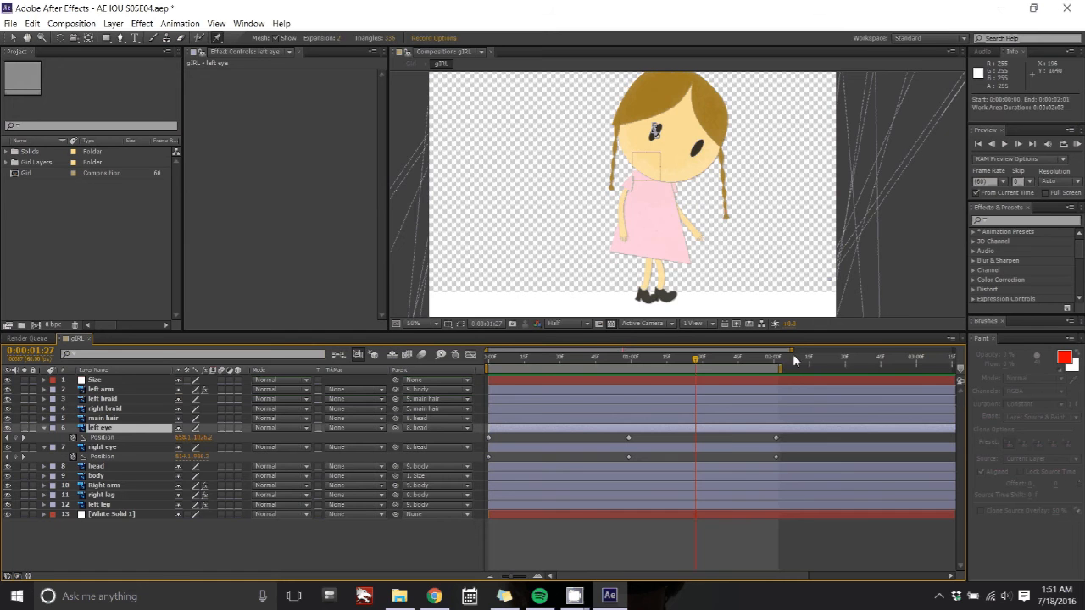
key("space")
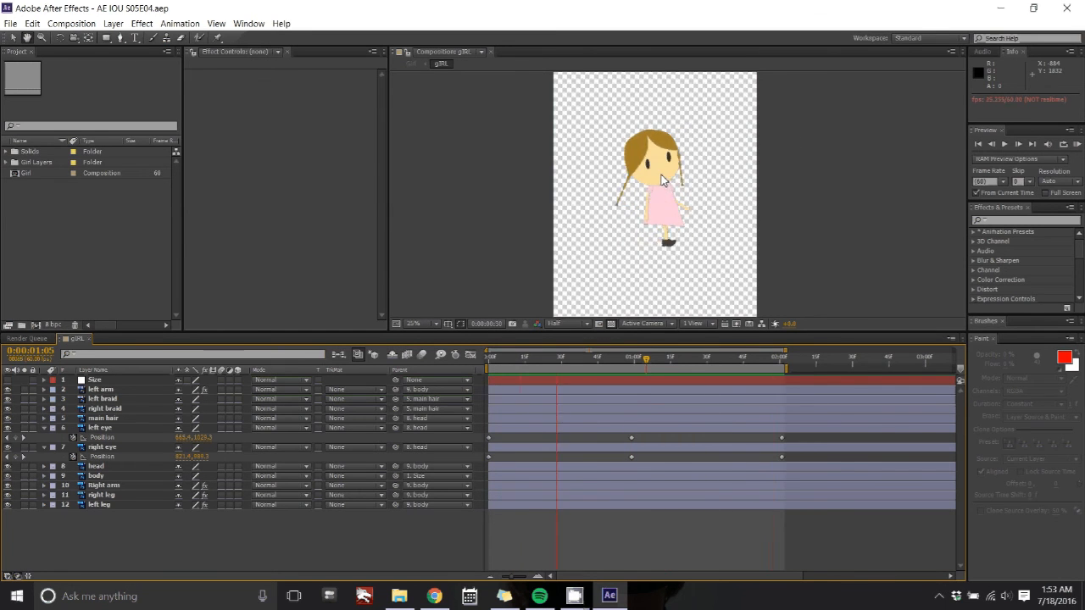
key("space")
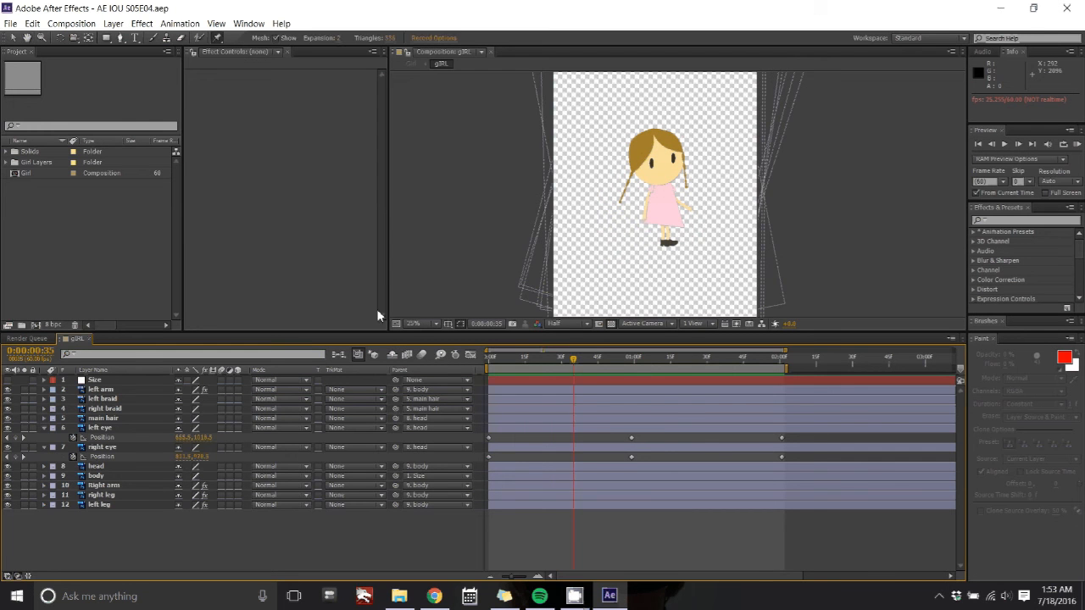